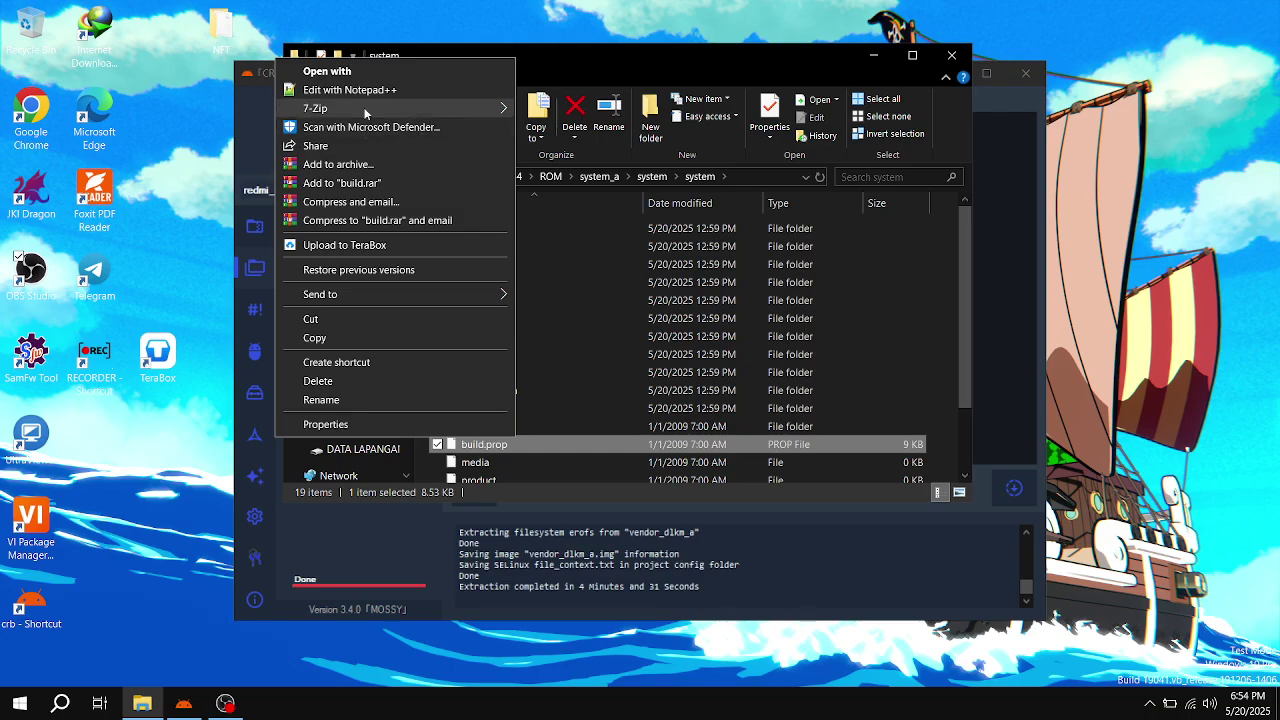
Step: Open build.prop in Notepad++ and replace all occurrences of UOQCNXM with the "ROM by" author credit
left_click(350, 89)
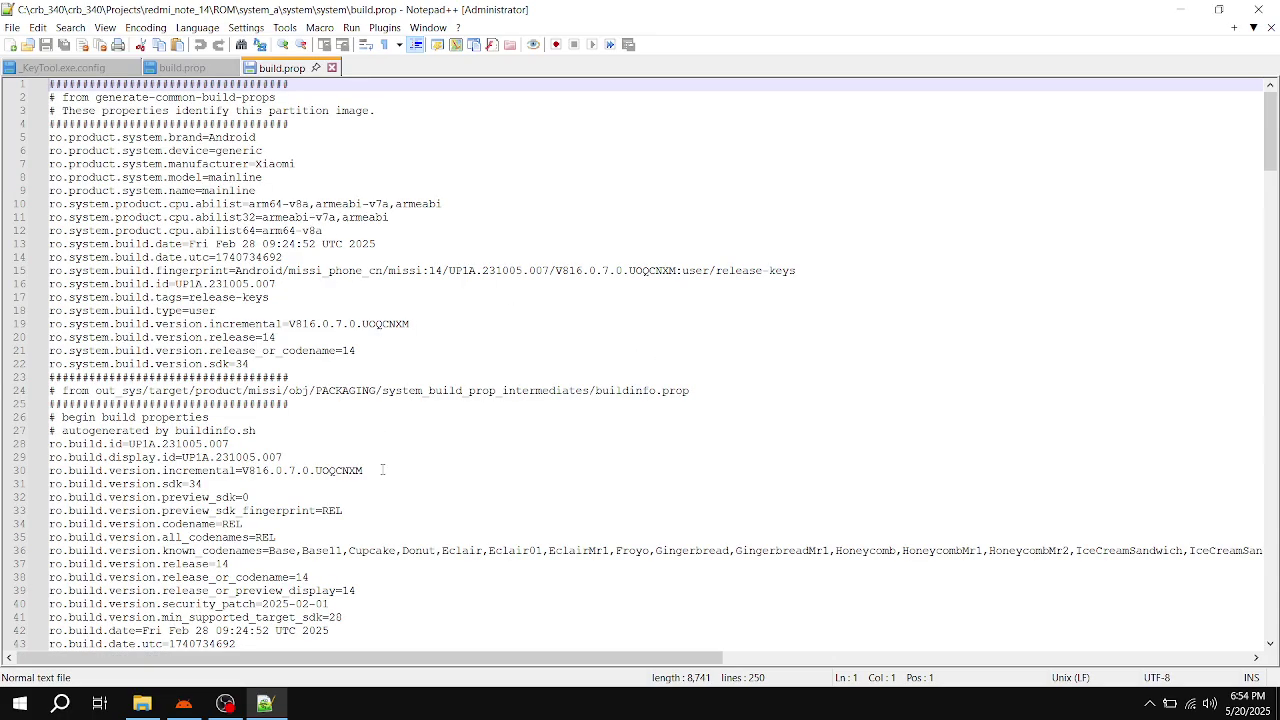
left_click_drag(373, 471, 316, 471)
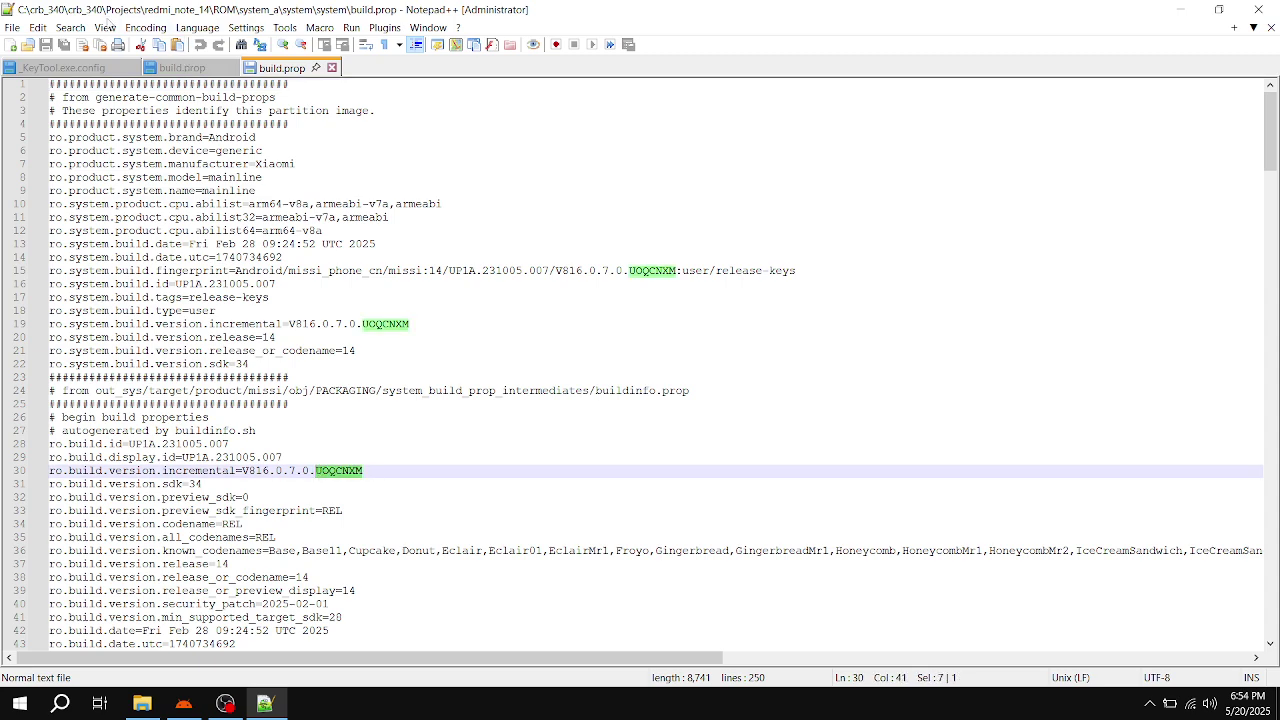
left_click(70, 27)
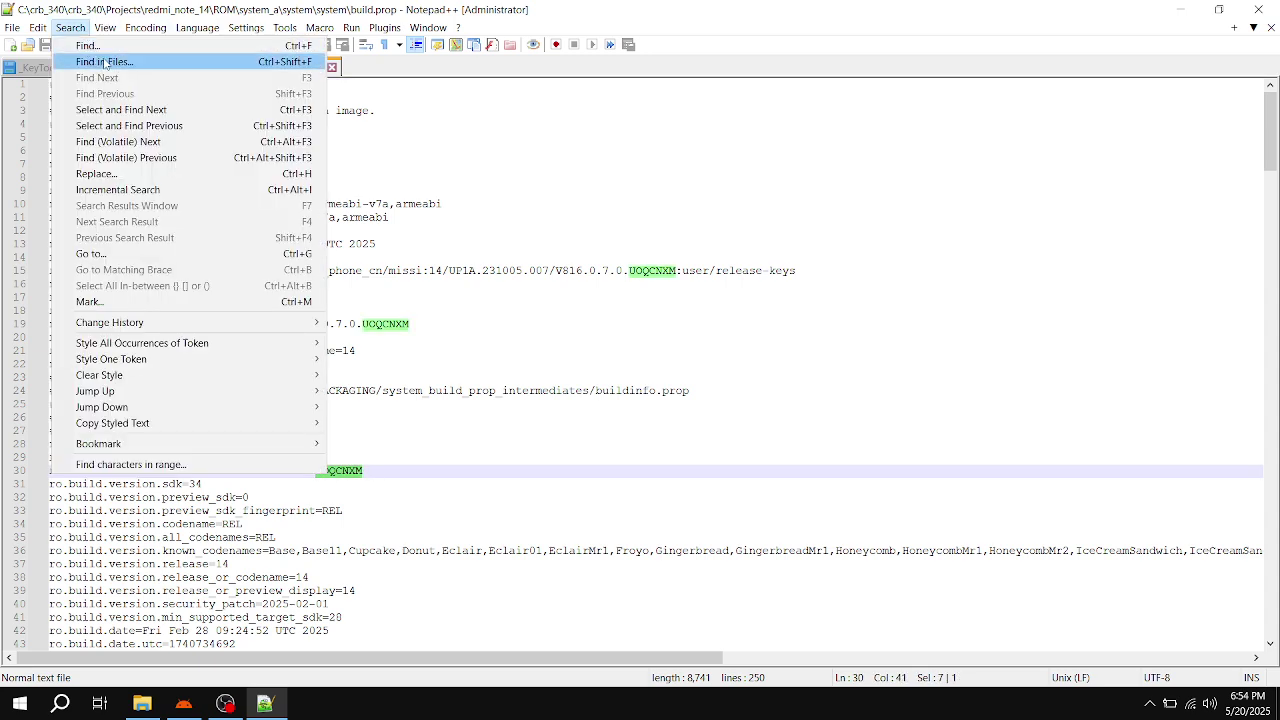
left_click(103, 62)
left_click(401, 222)
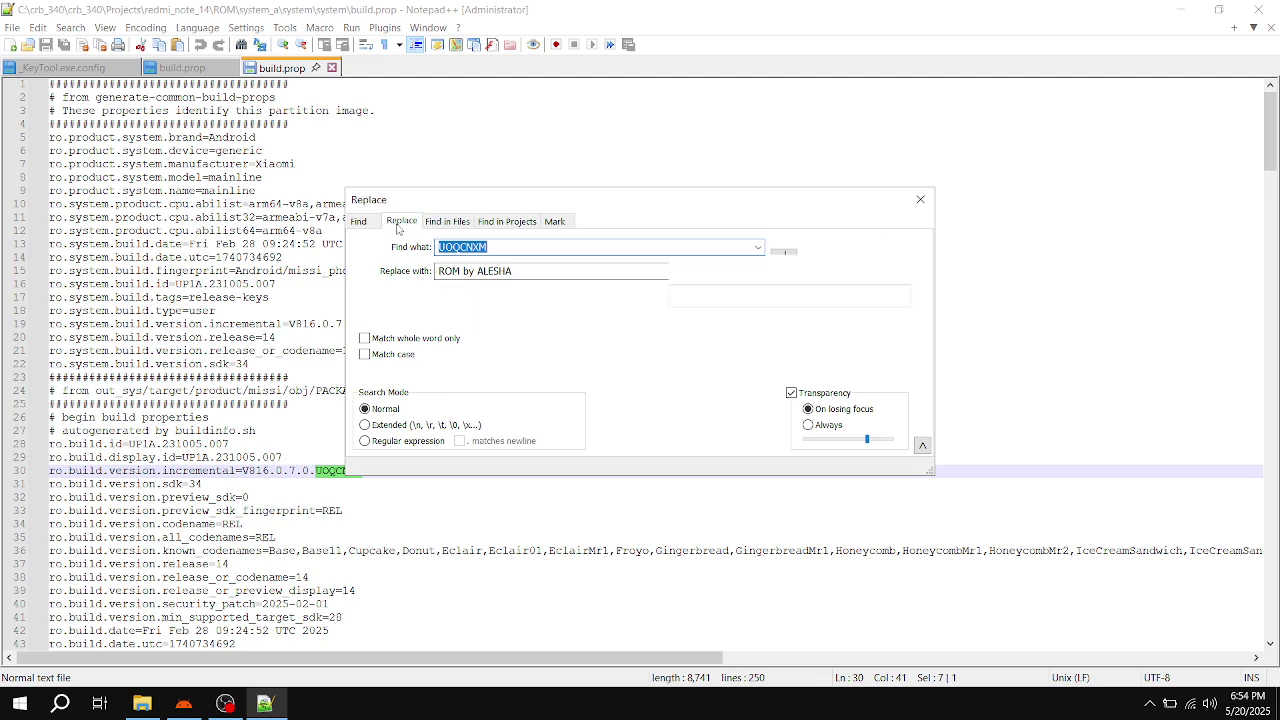
left_click(877, 298)
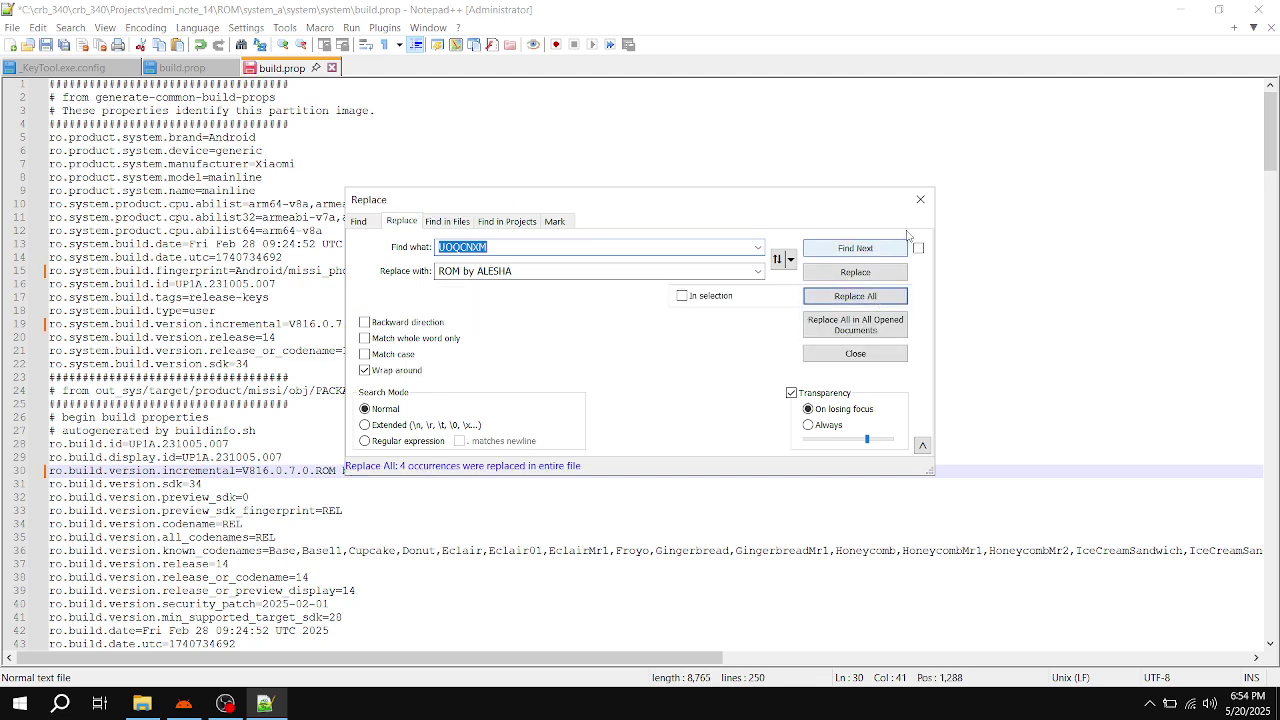
left_click(921, 199)
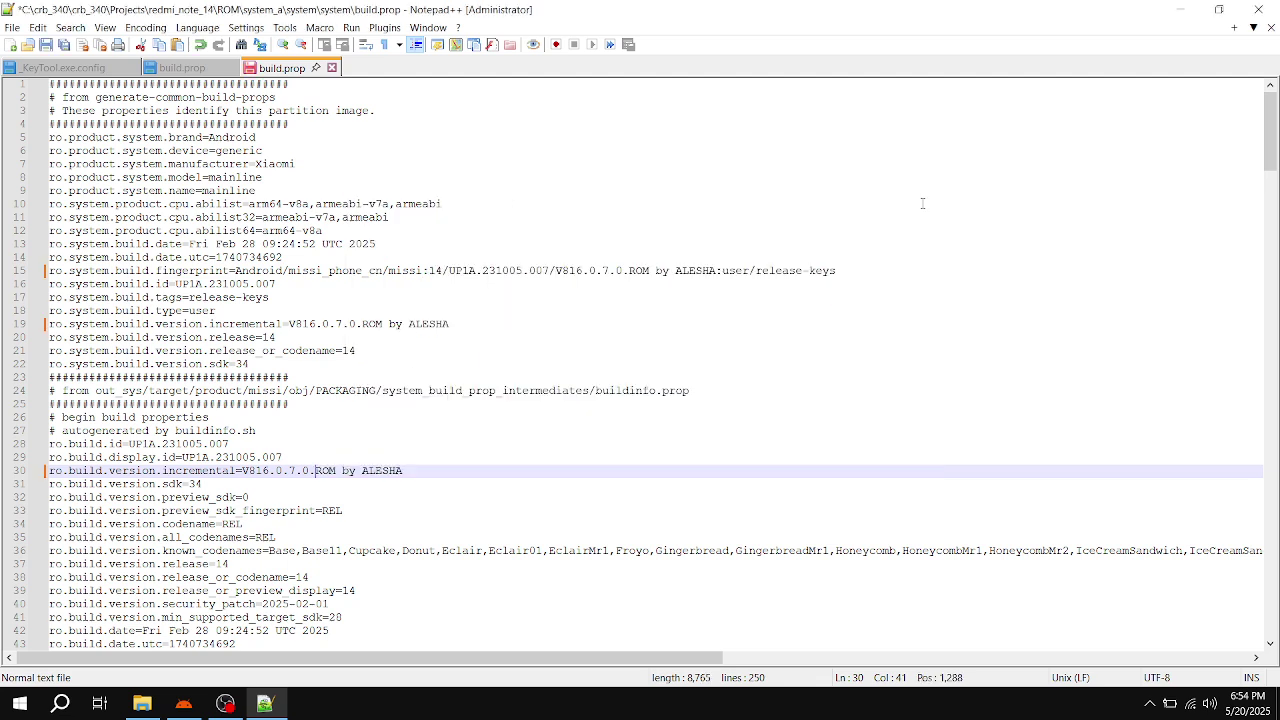
Step: Save the edited build.prop, then close the text editor and the system folder window
left_click(45, 44)
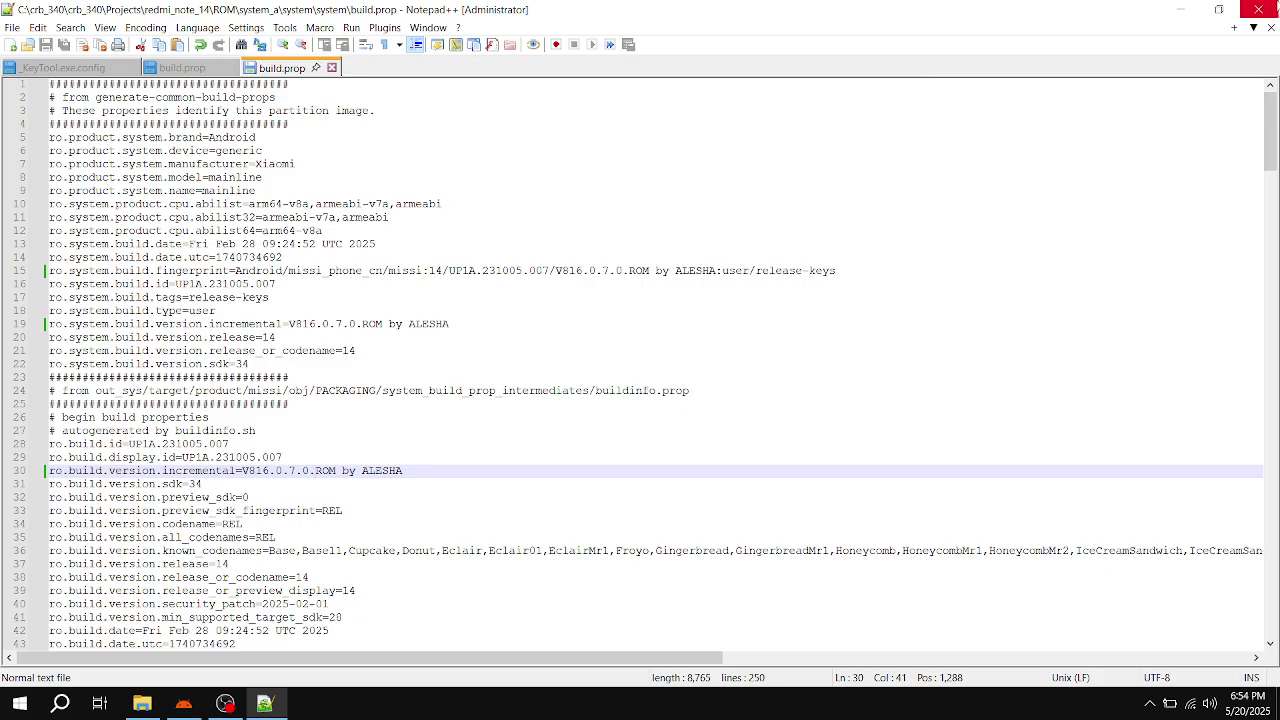
left_click(1258, 9)
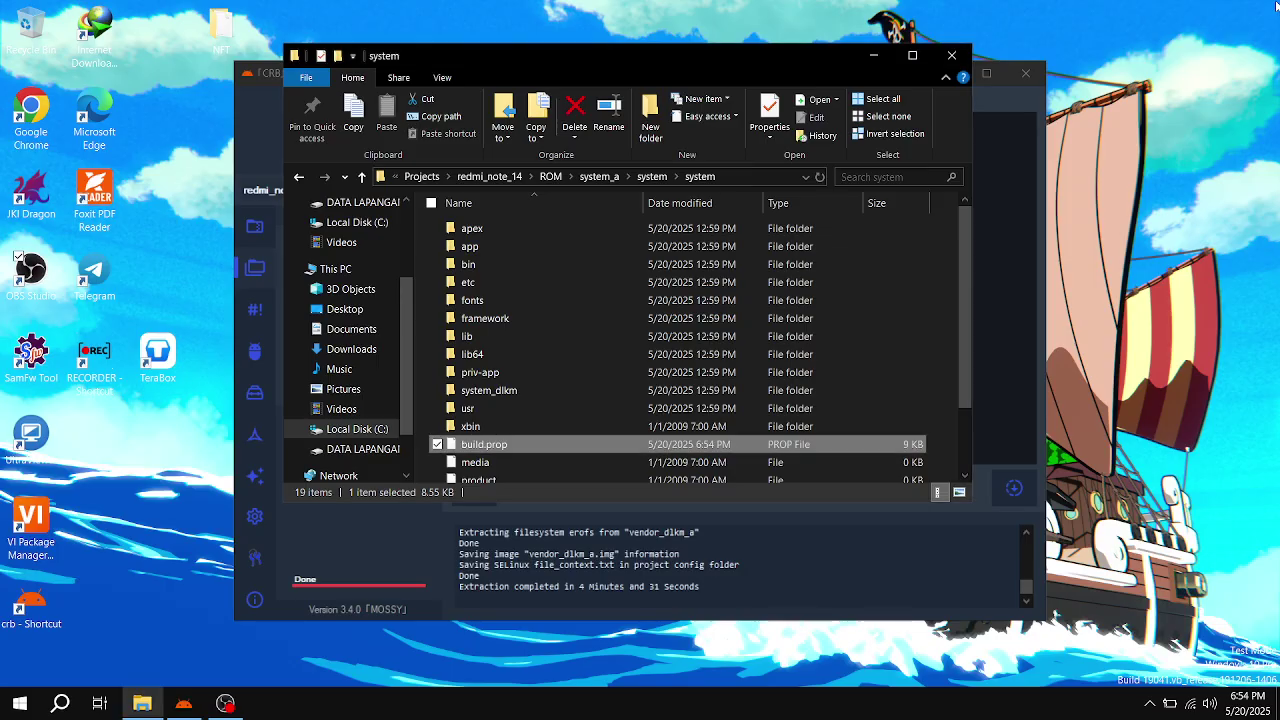
left_click(951, 55)
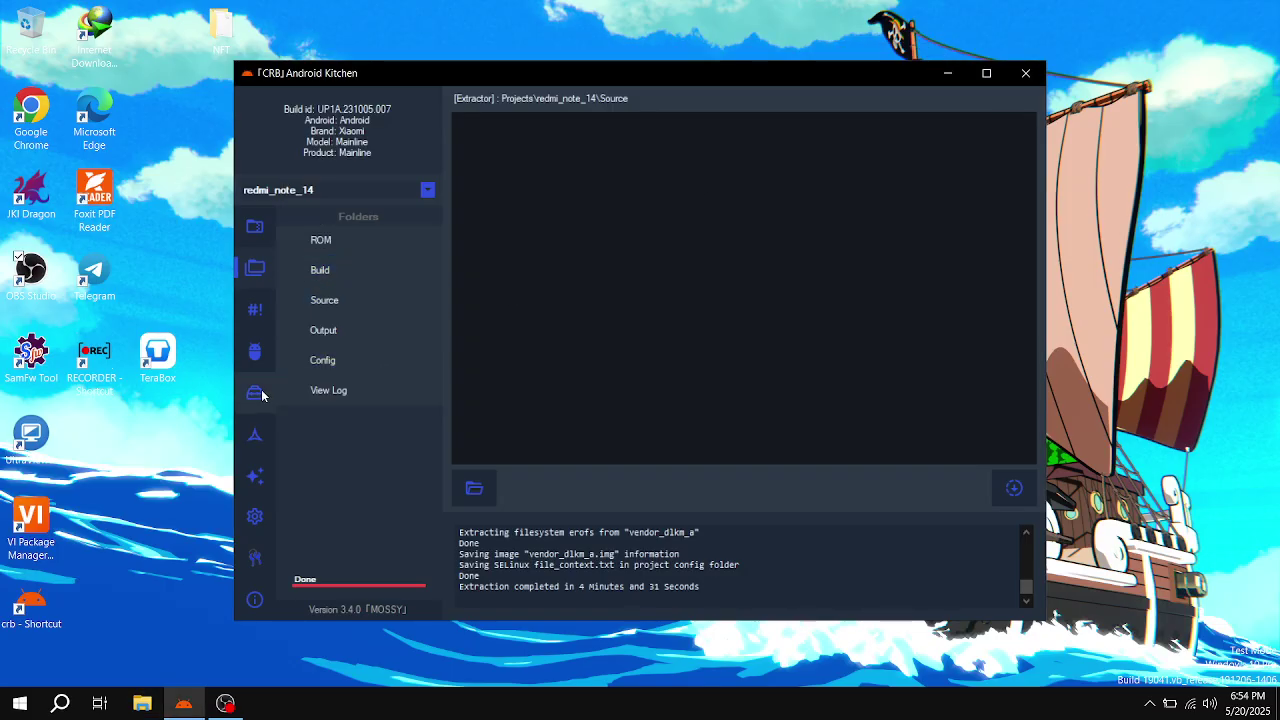
Step: Run Smali Patcher 12-13-14 on the redmi_note_14 project with the two mock provider patches enabled
left_click(254, 424)
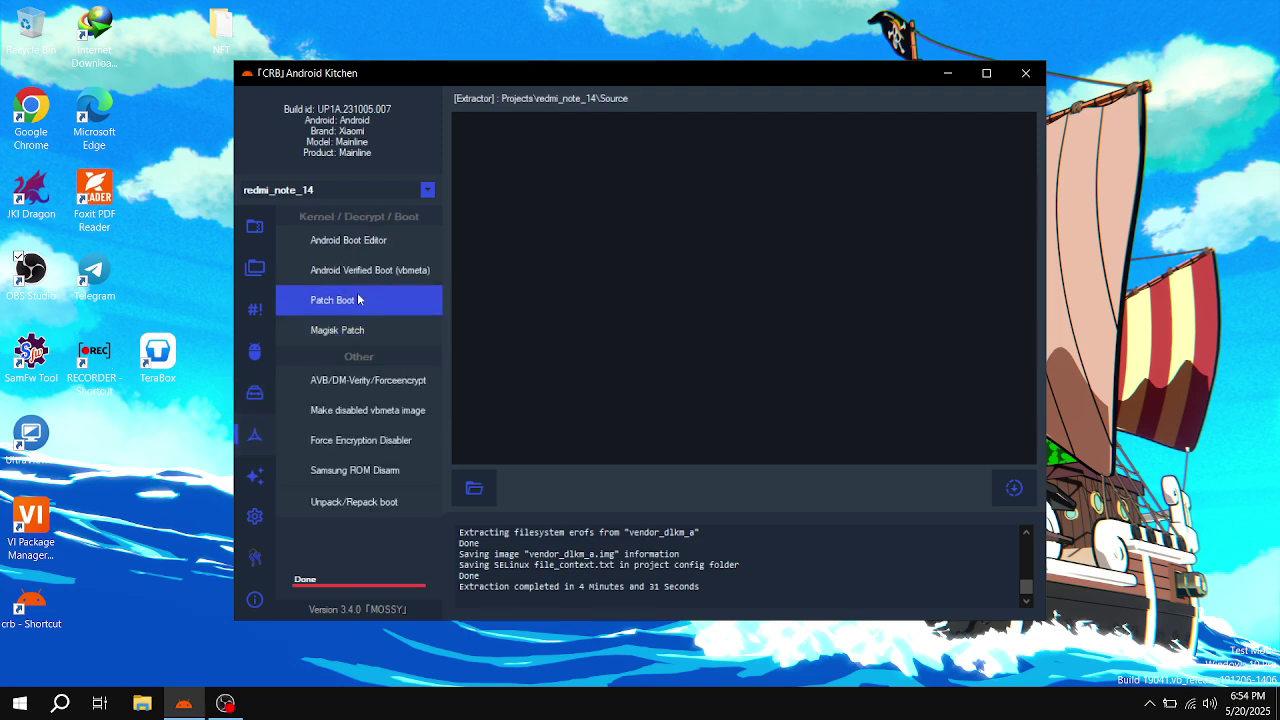
left_click(261, 356)
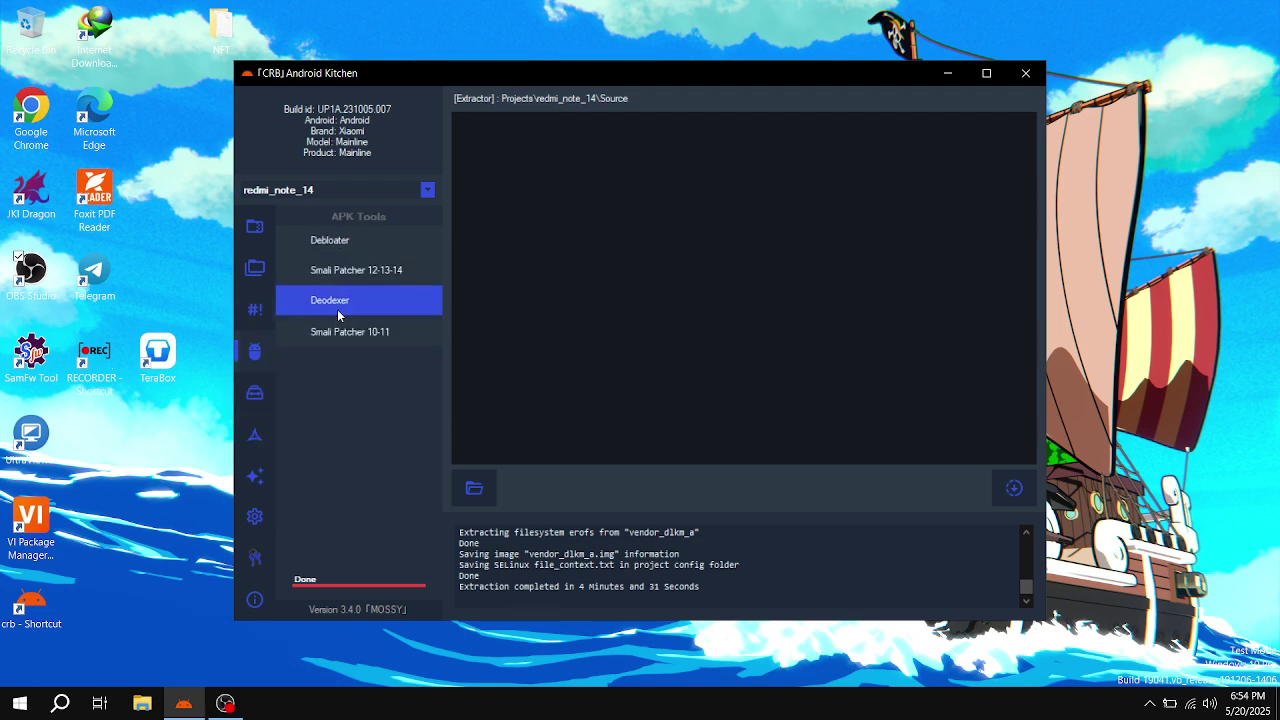
left_click(376, 276)
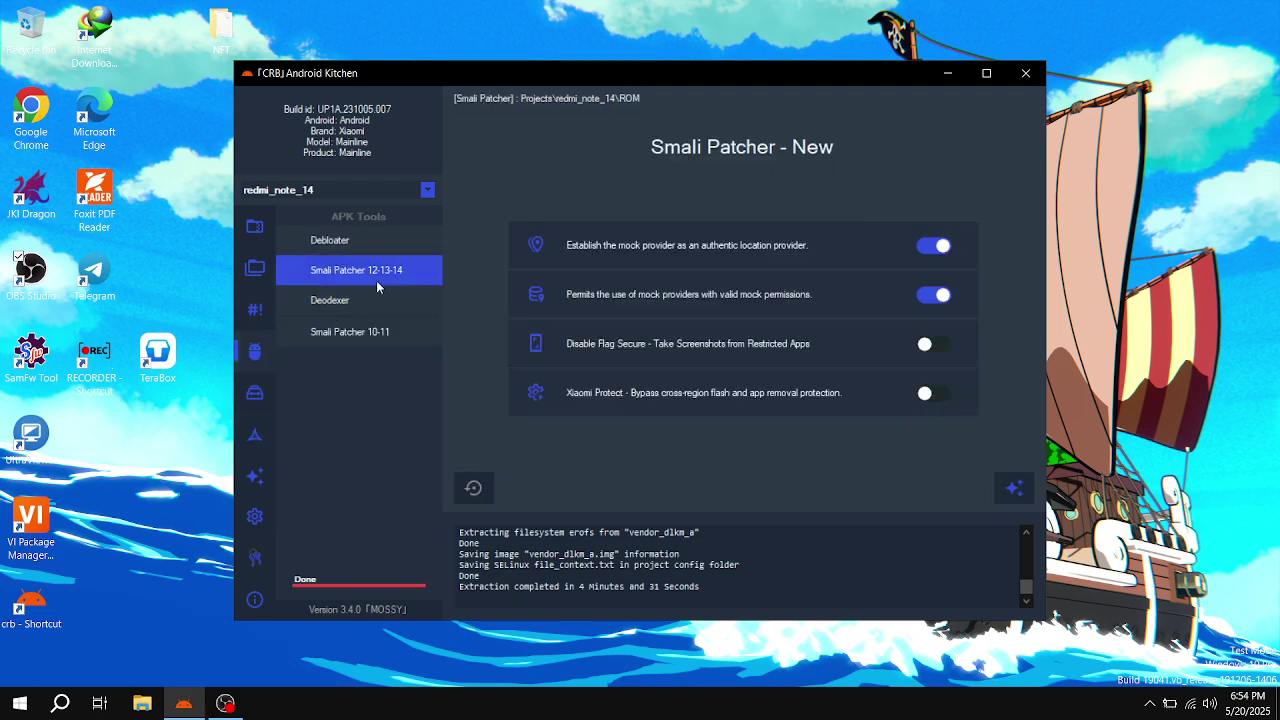
left_click(1015, 488)
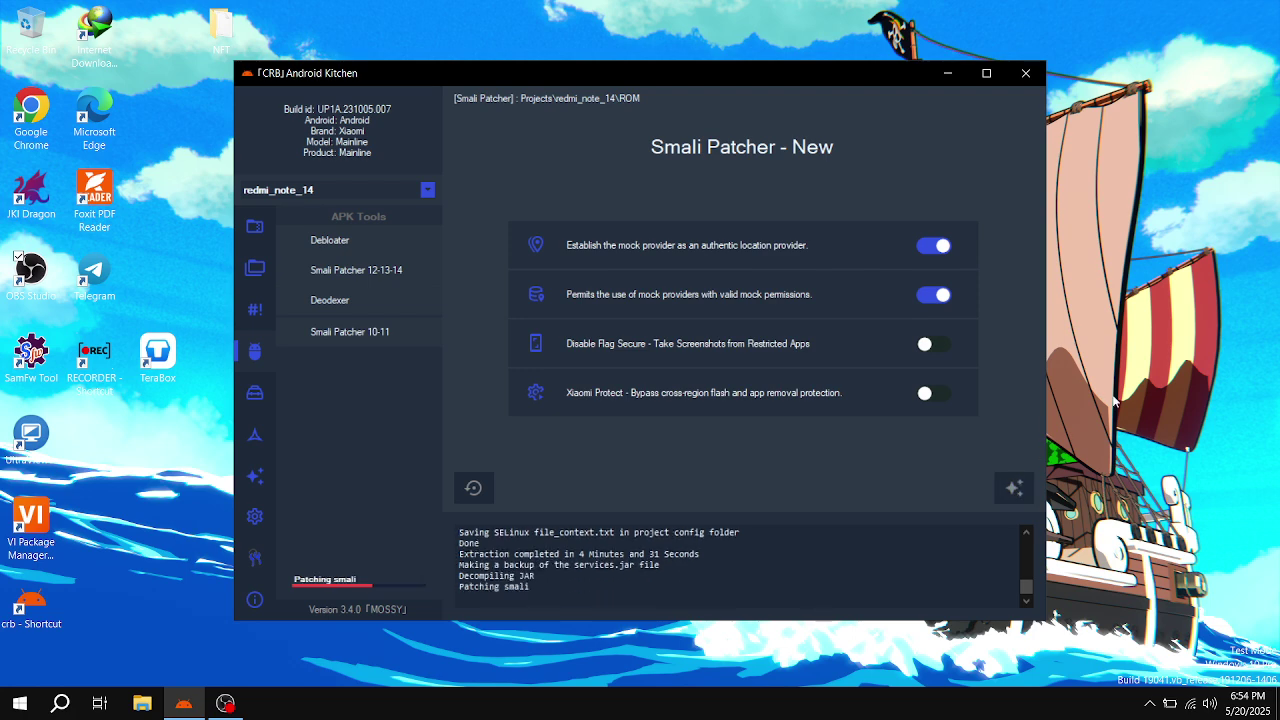
right_click(1165, 242)
left_click(1113, 292)
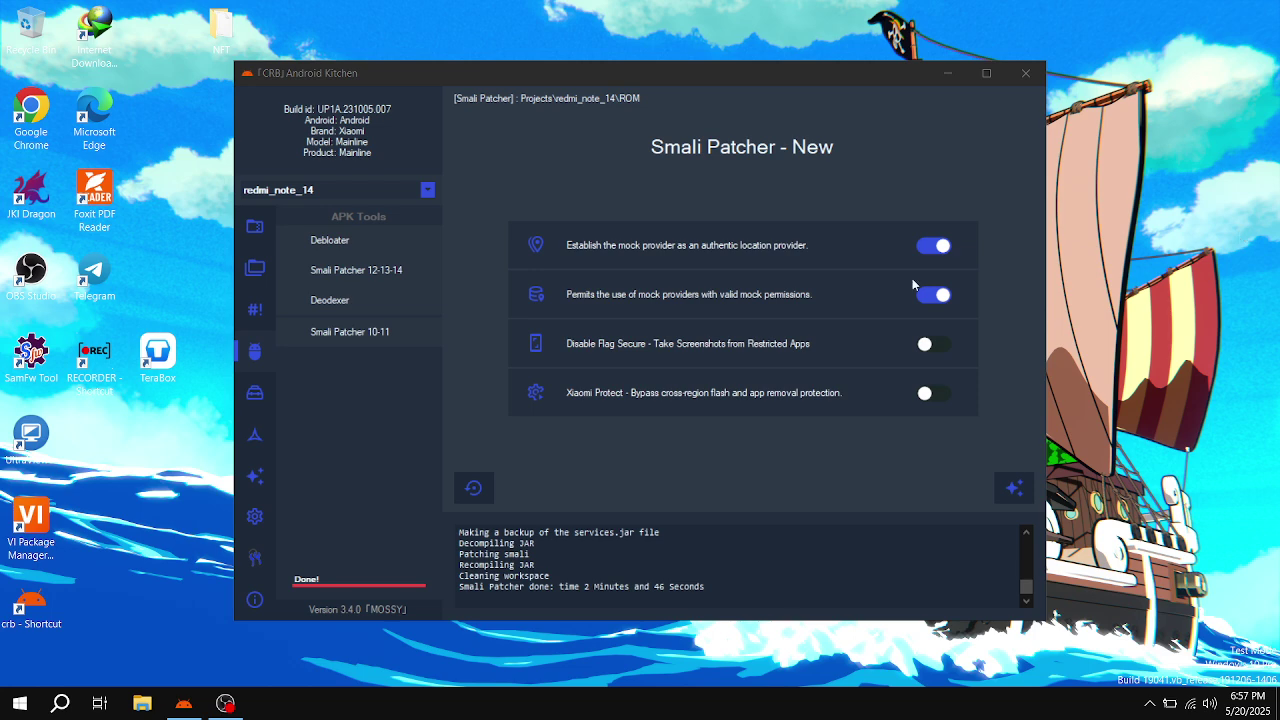
Step: Patch vbmeta.img and vbmeta_system.img with the Android Verified Boot tool, using All security features disabled and Make copy
left_click(265, 429)
left_click(260, 432)
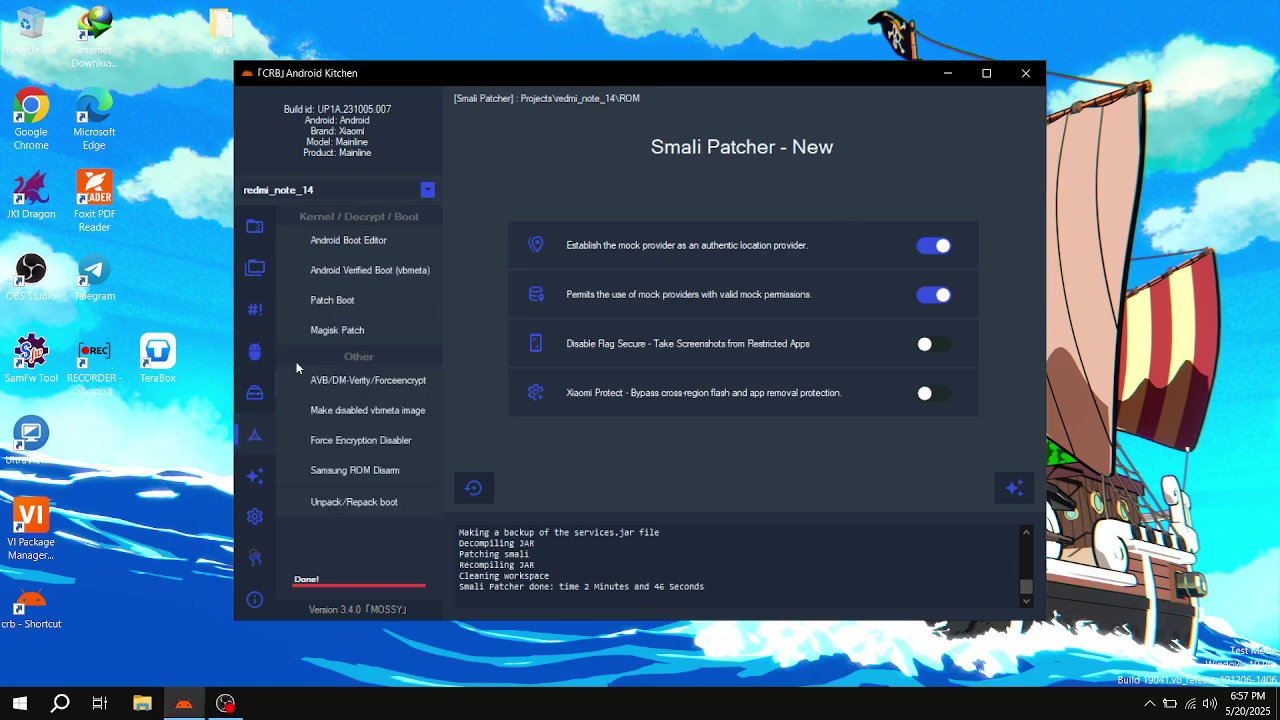
left_click(355, 282)
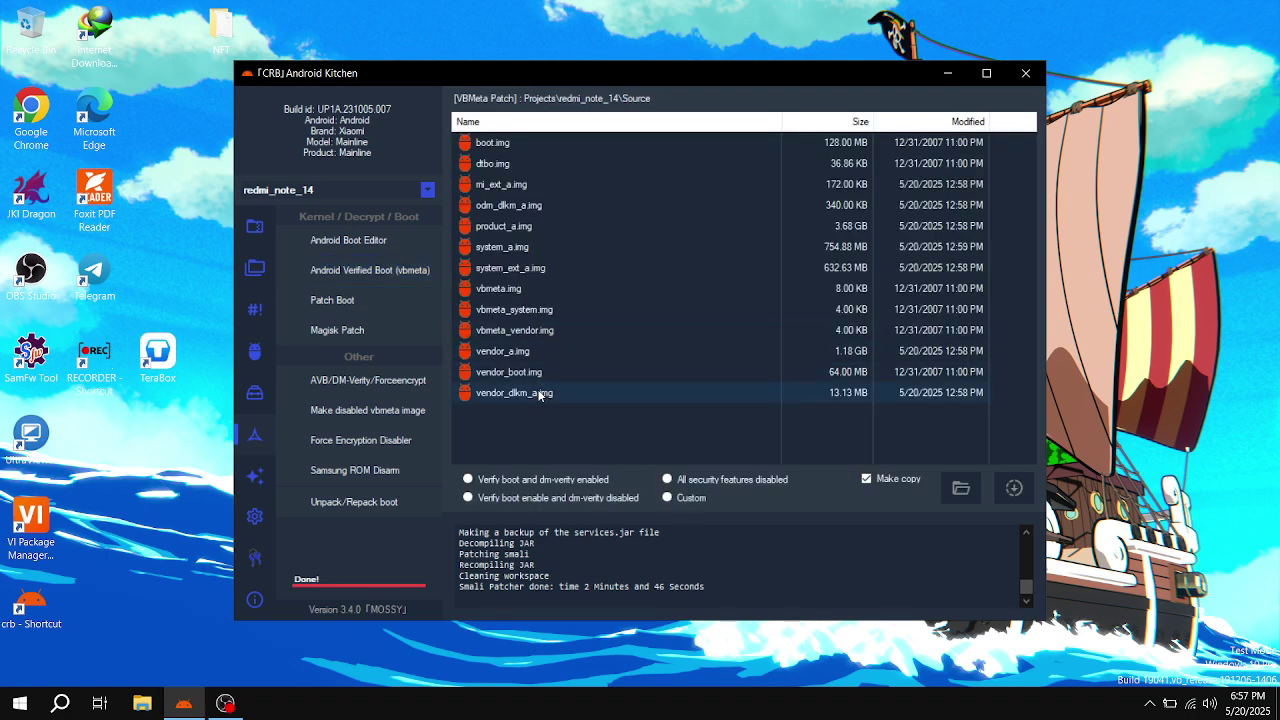
left_click(560, 290)
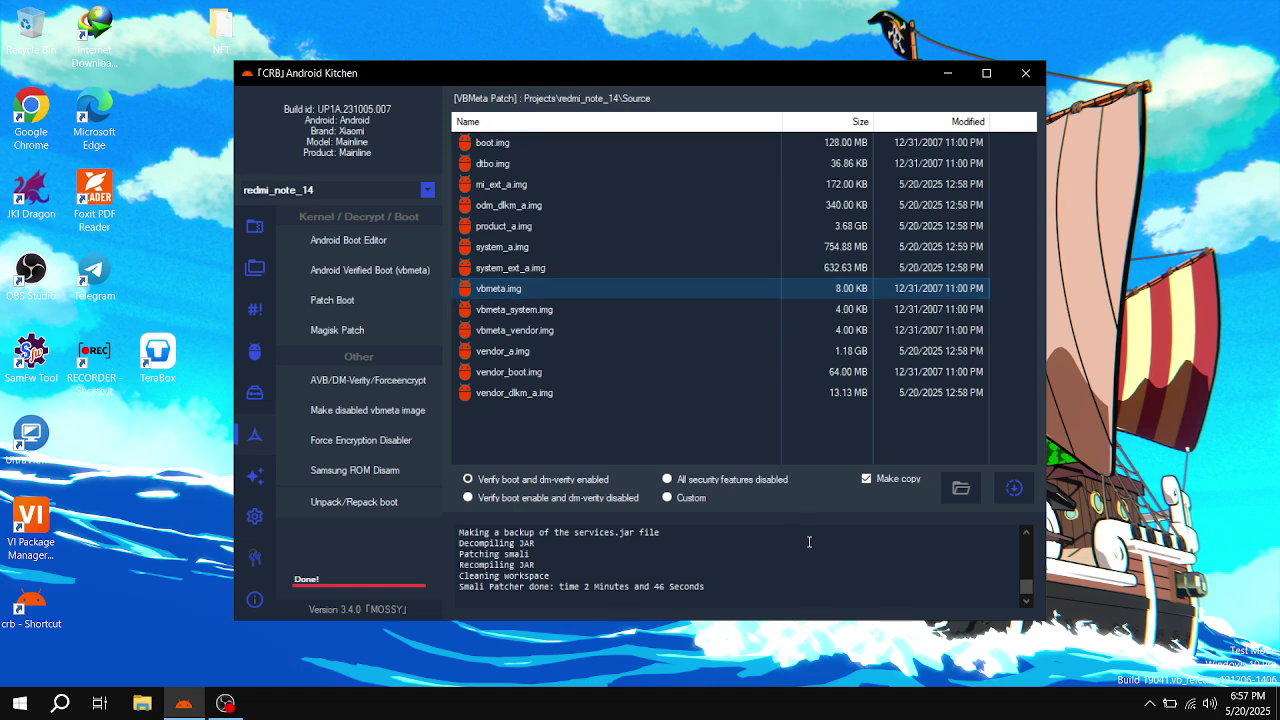
left_click(748, 480)
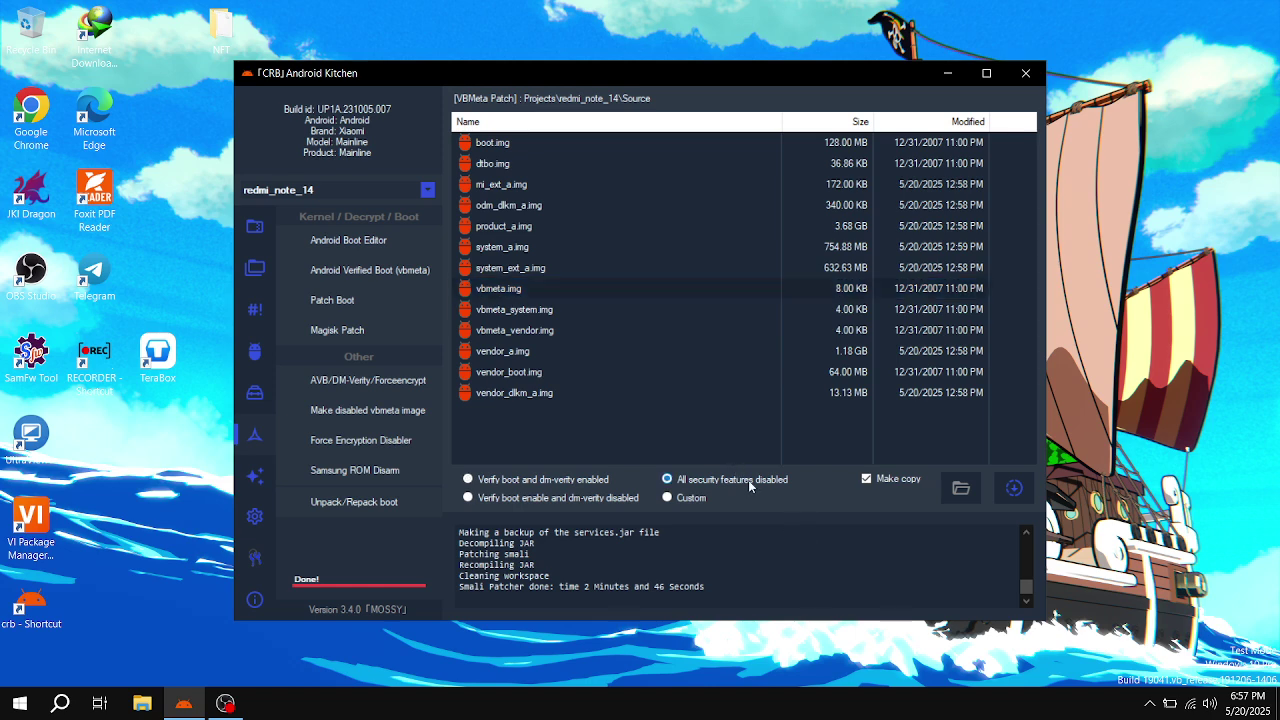
left_click(1011, 487)
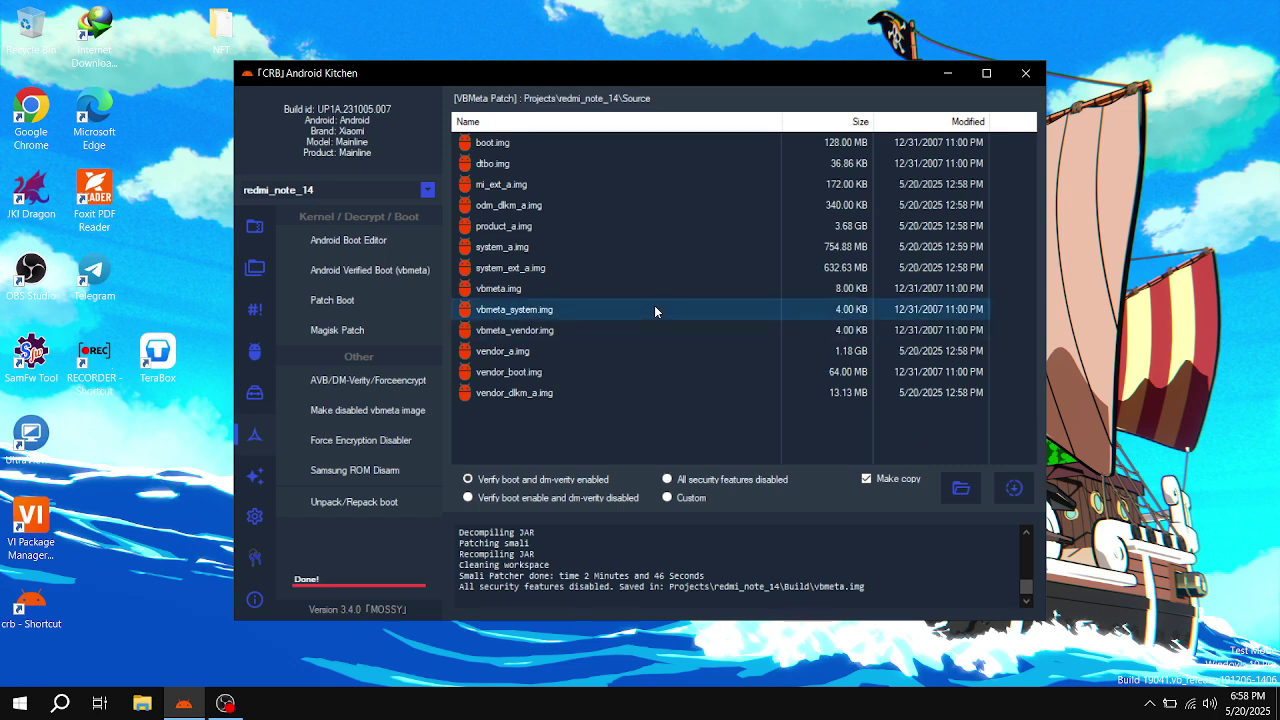
left_click(1020, 498)
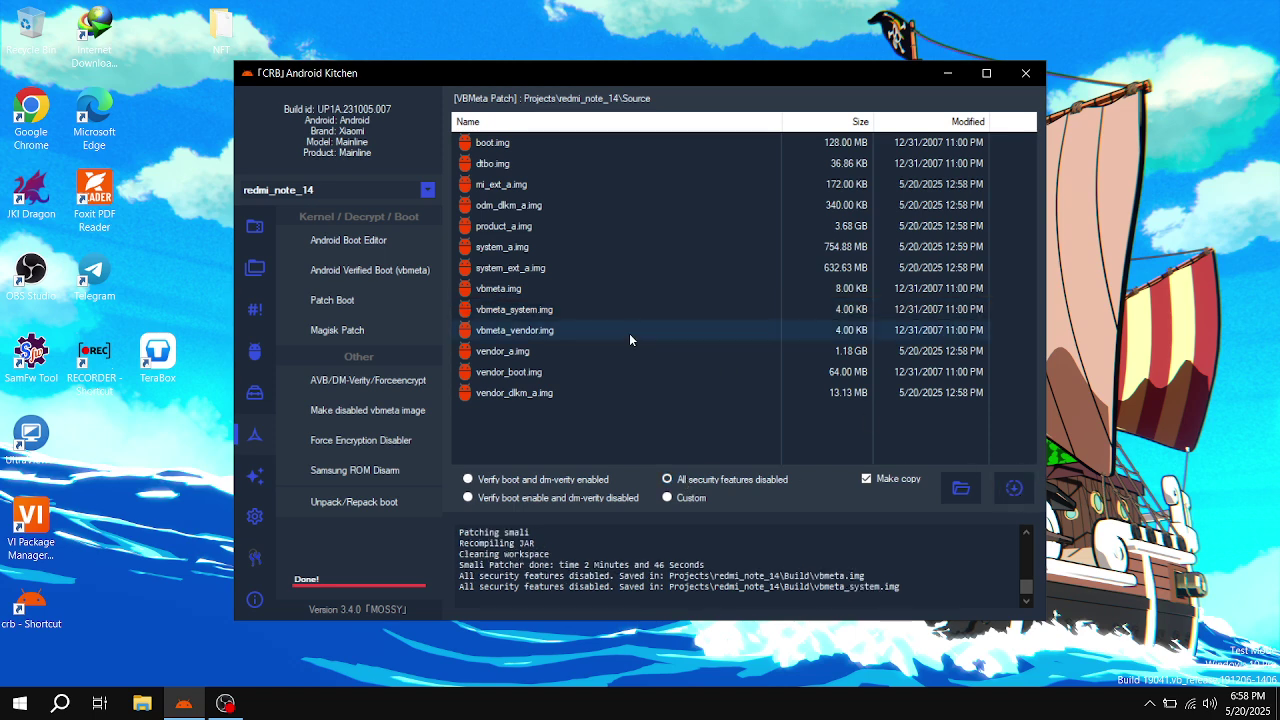
Step: Patch boot.img with the Patch Boot tool, using the Patch fstab in DTB option
left_click(398, 311)
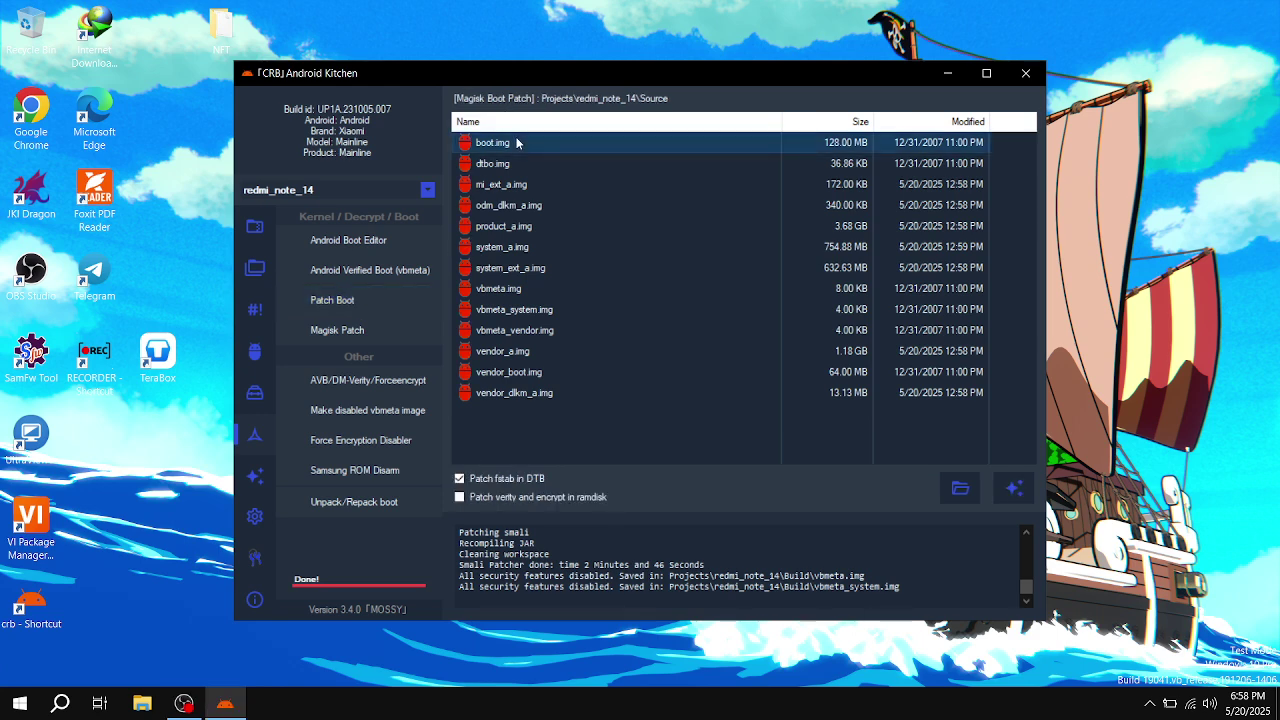
left_click(1010, 490)
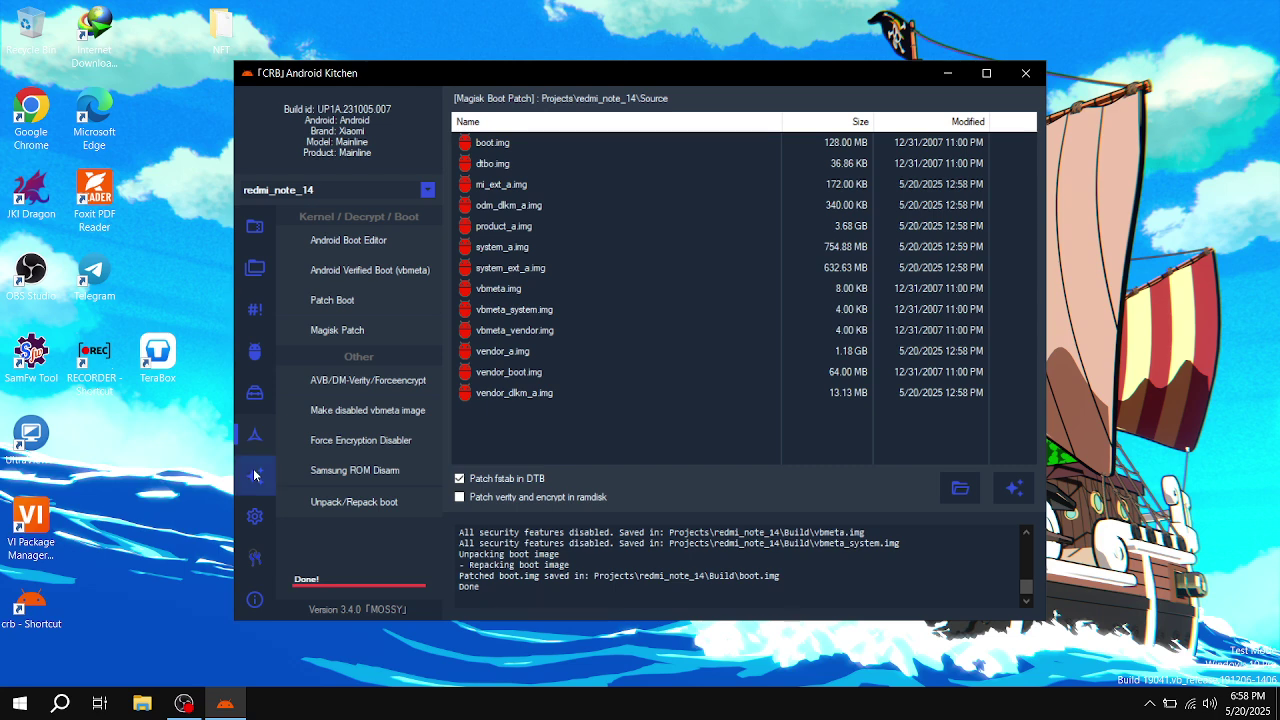
Step: Start a bulk image build list and add Mi_Ext_A and Odm_Dlkm_A as Android Sparse Image (.img)
left_click(254, 476)
left_click(373, 276)
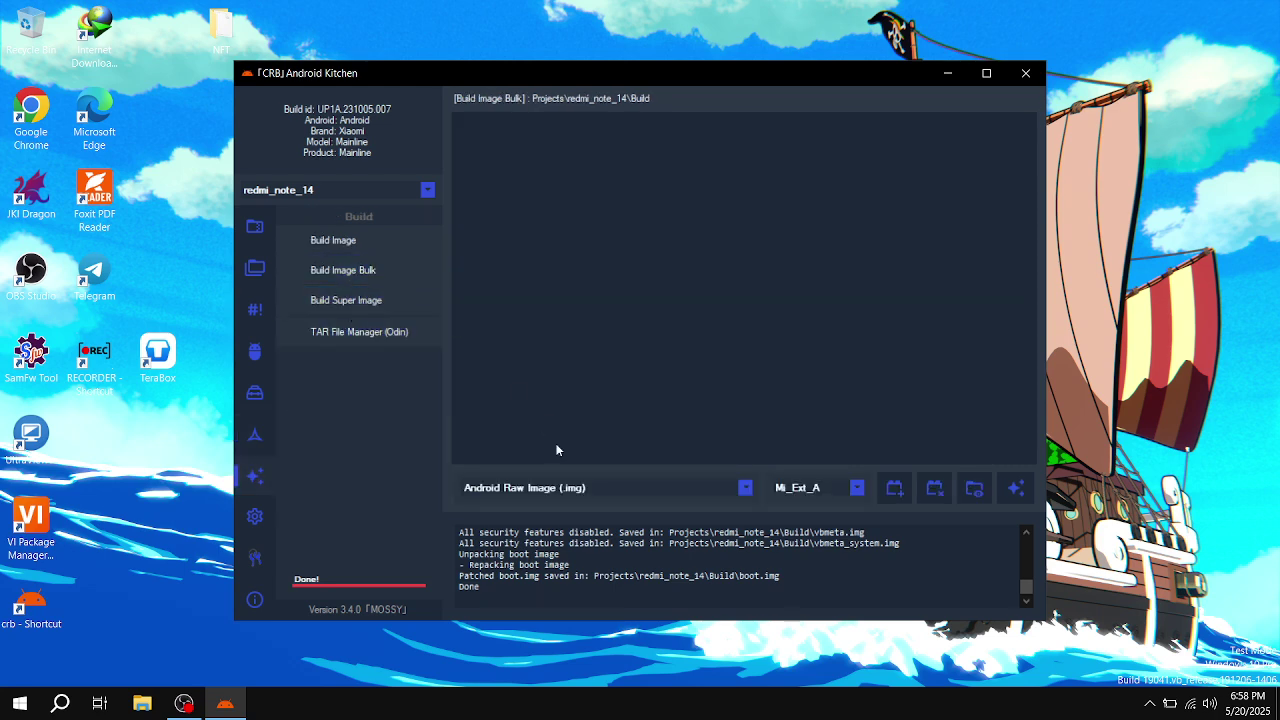
left_click(577, 486)
left_click(585, 514)
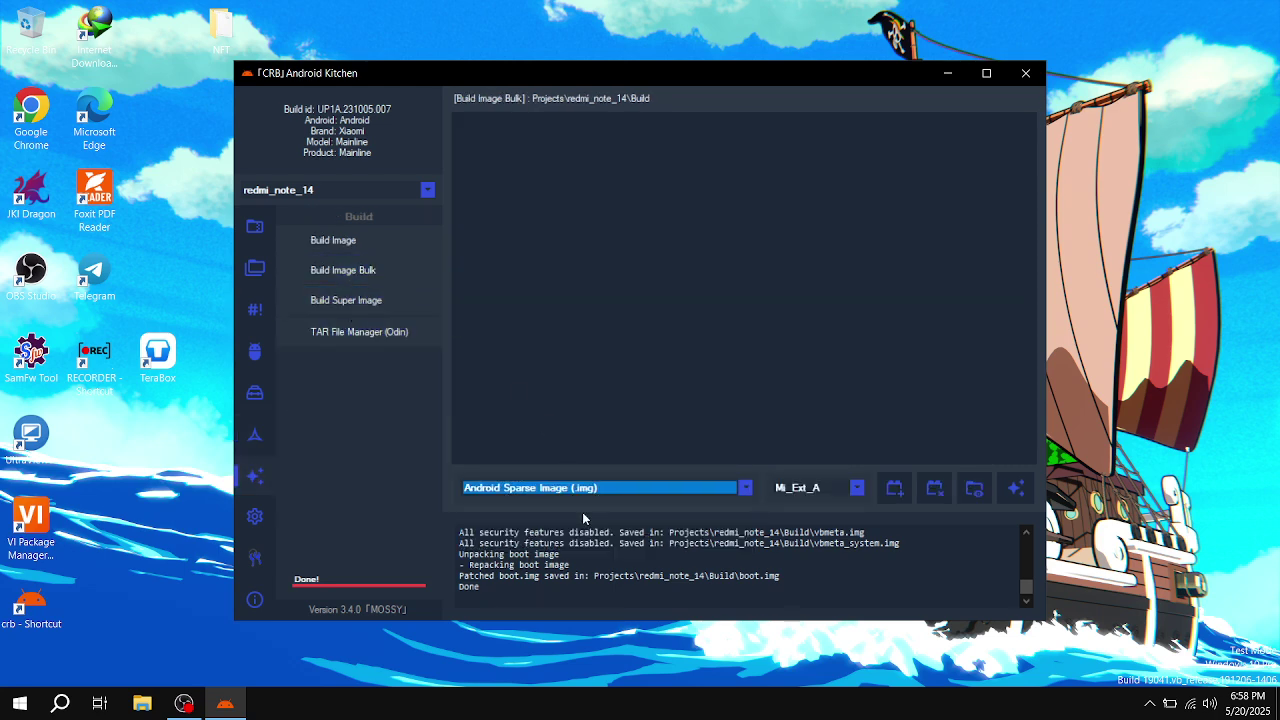
left_click(894, 487)
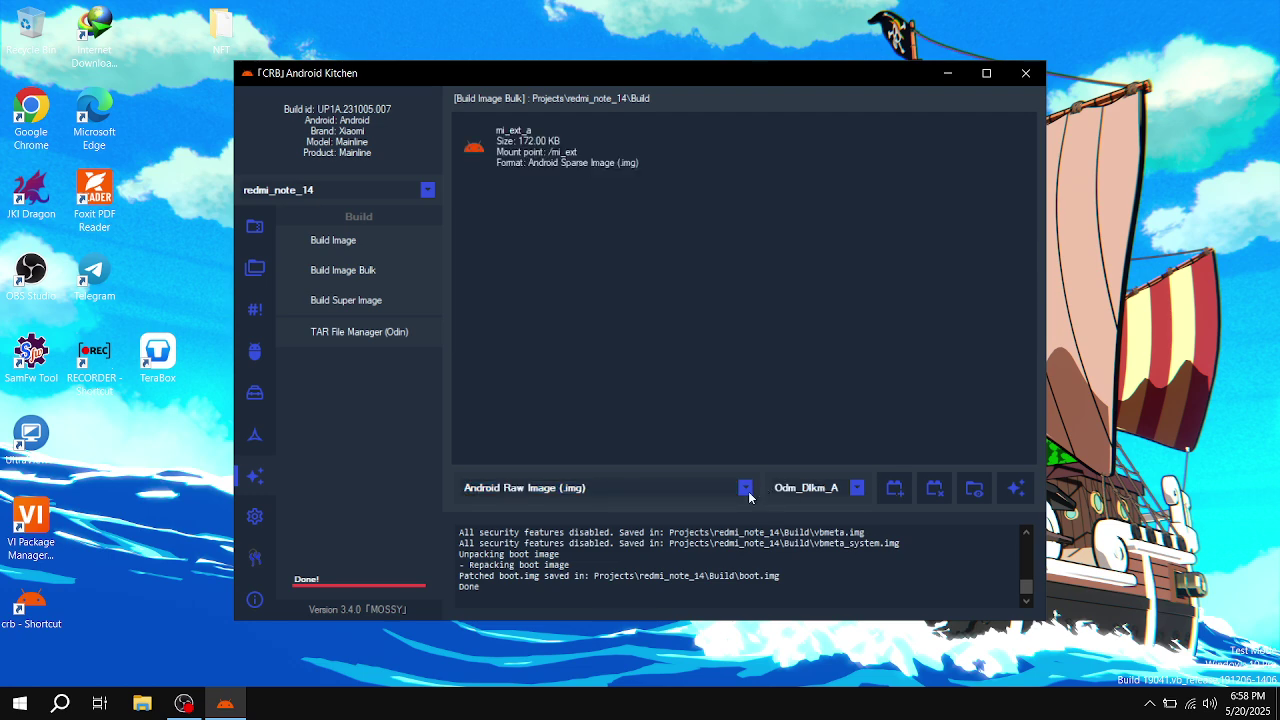
left_click(747, 488)
left_click(724, 508)
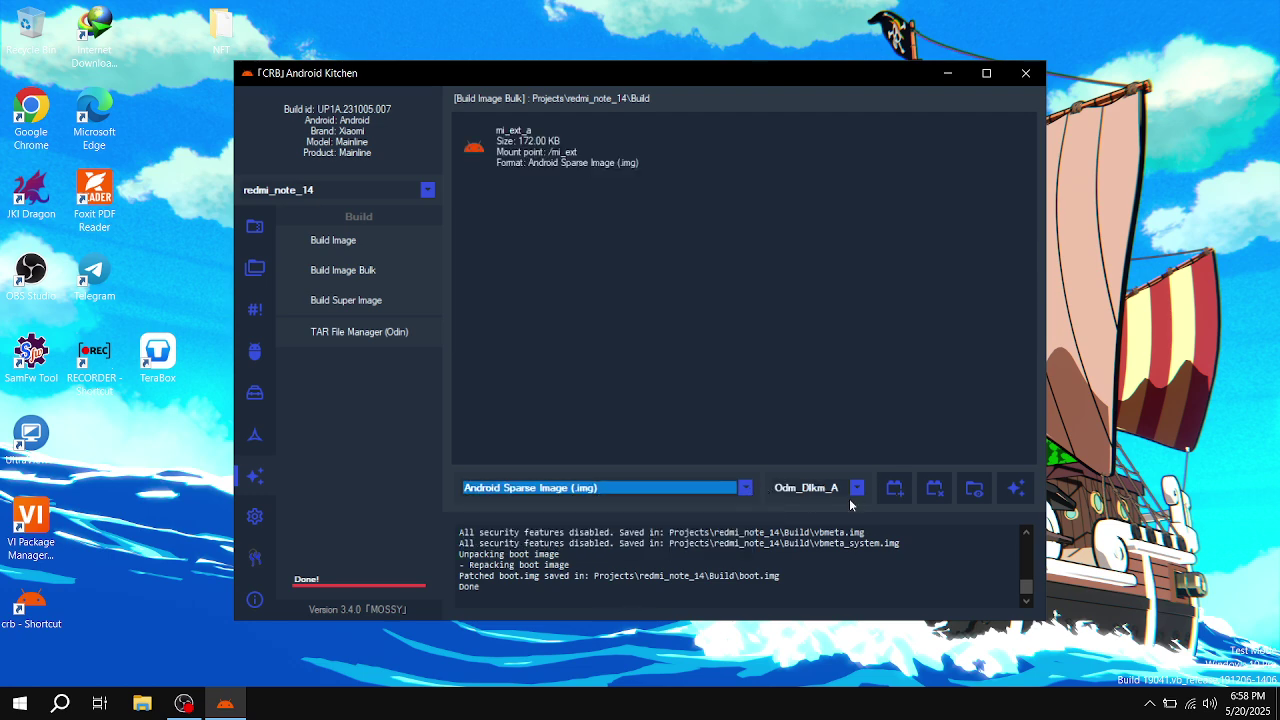
left_click(894, 487)
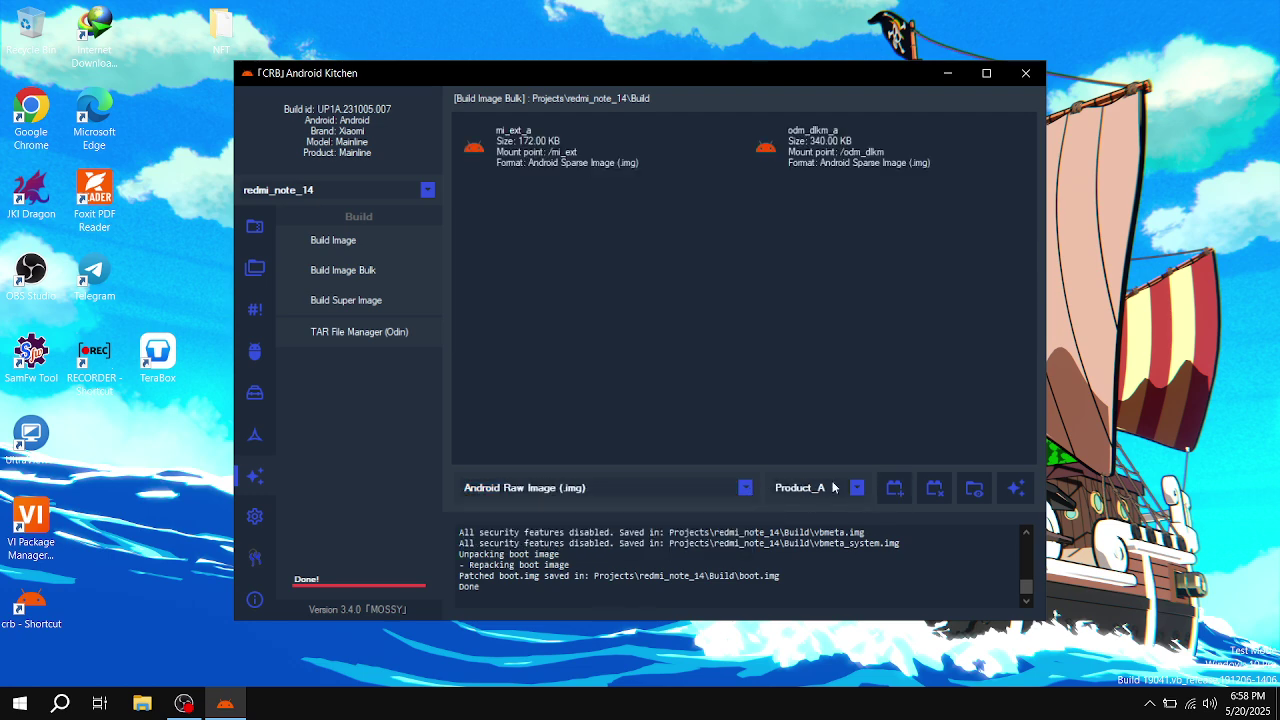
Step: Add the Product_A and System_A partitions to the bulk build list as Android Sparse Image (.img)
left_click(745, 488)
left_click(715, 513)
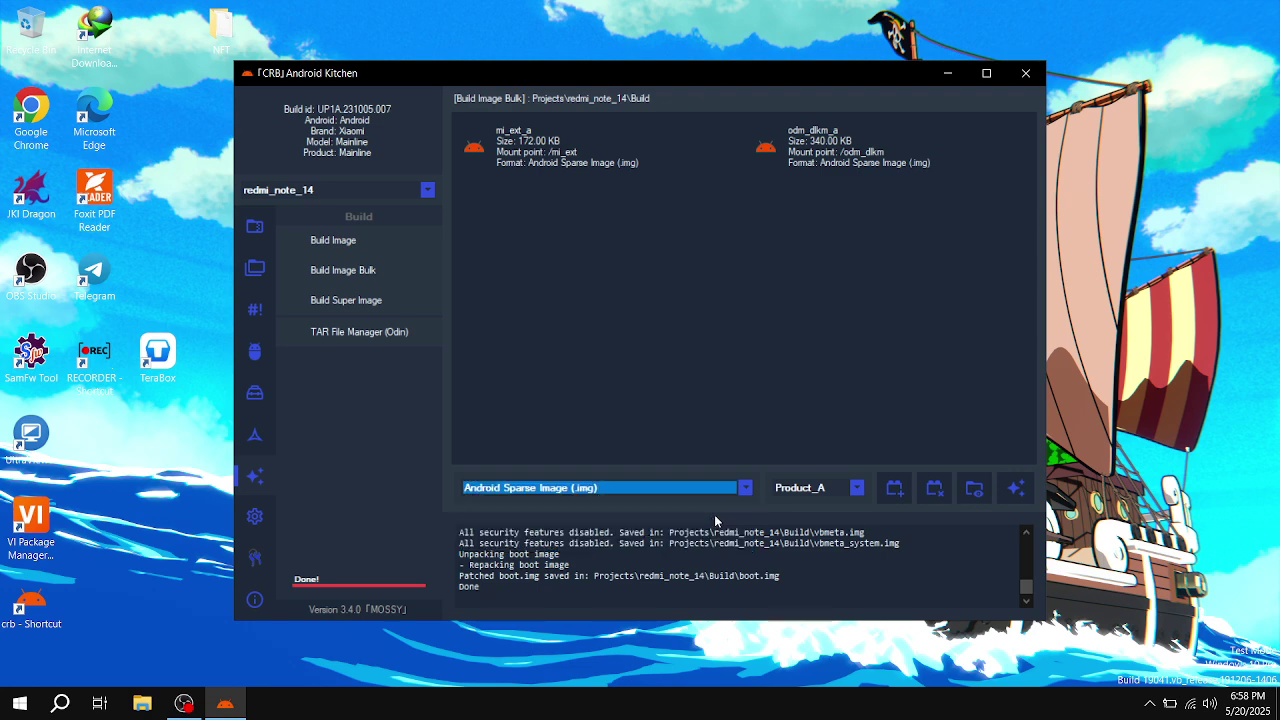
left_click(895, 489)
left_click(745, 488)
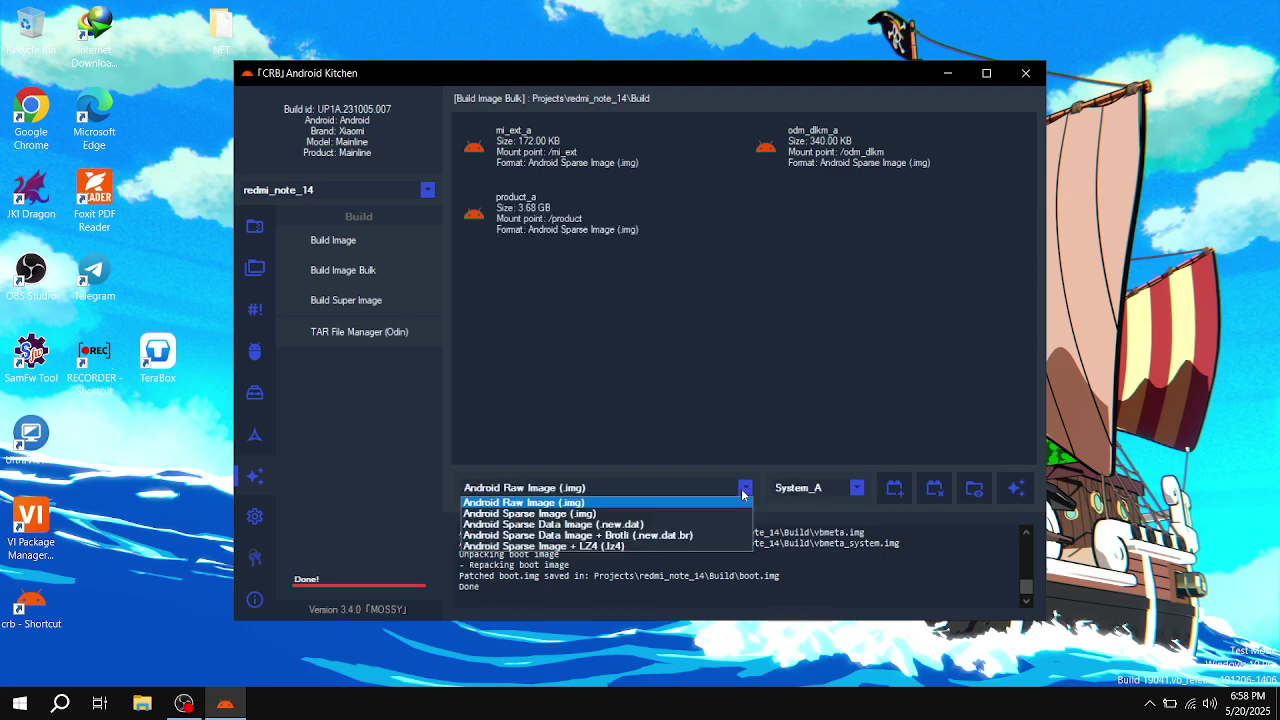
left_click(719, 511)
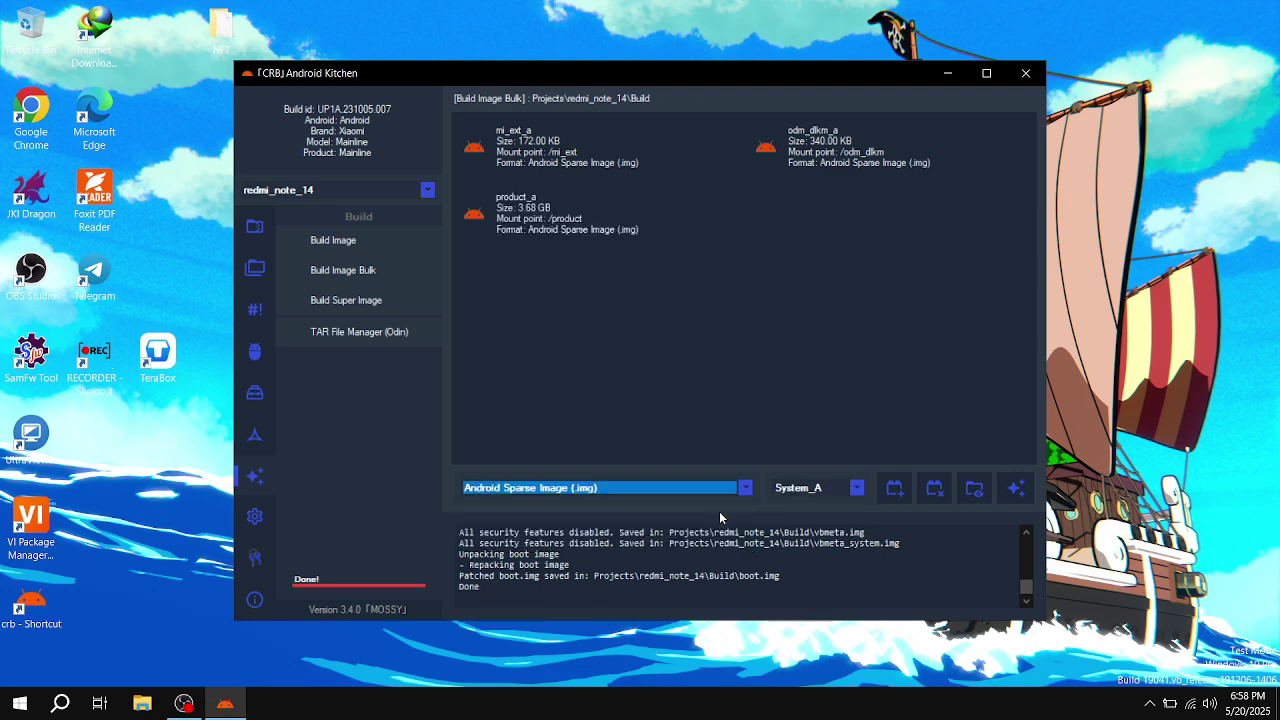
left_click(895, 489)
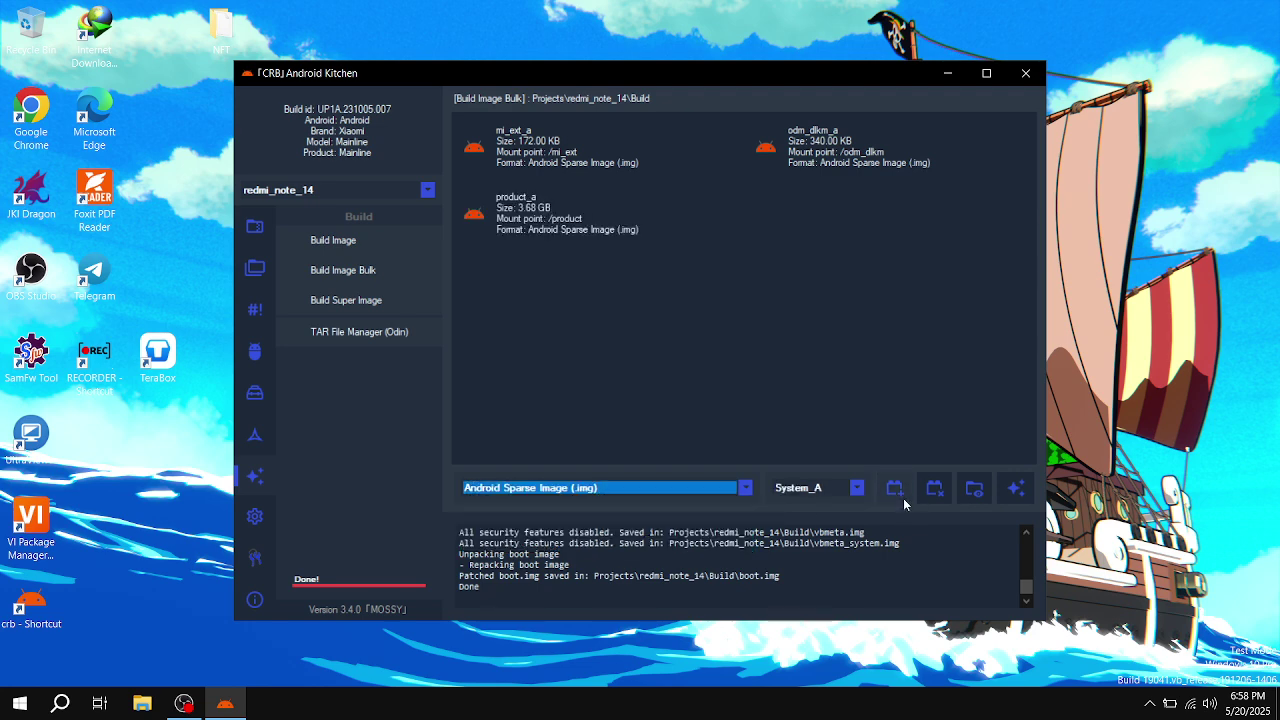
Step: Add the System_Ext_A and Vendor_A partitions to the bulk build list as Android Sparse Image (.img)
left_click(745, 488)
left_click(715, 514)
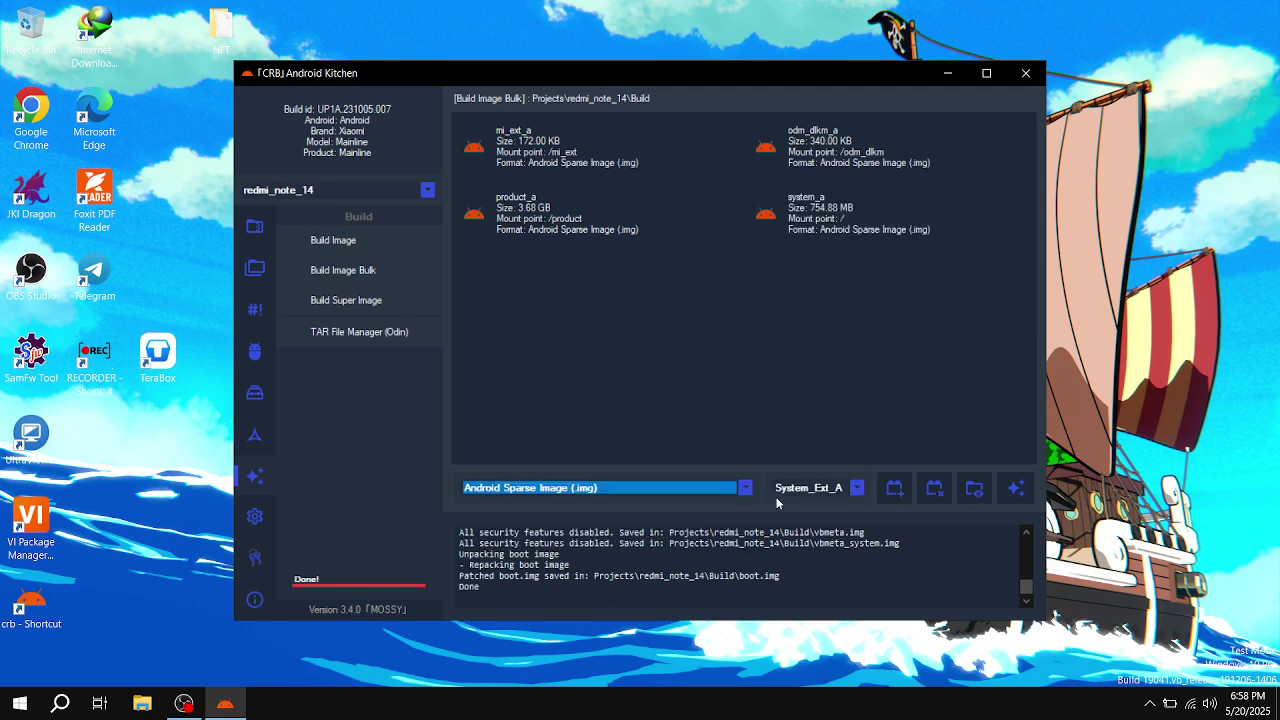
left_click(895, 489)
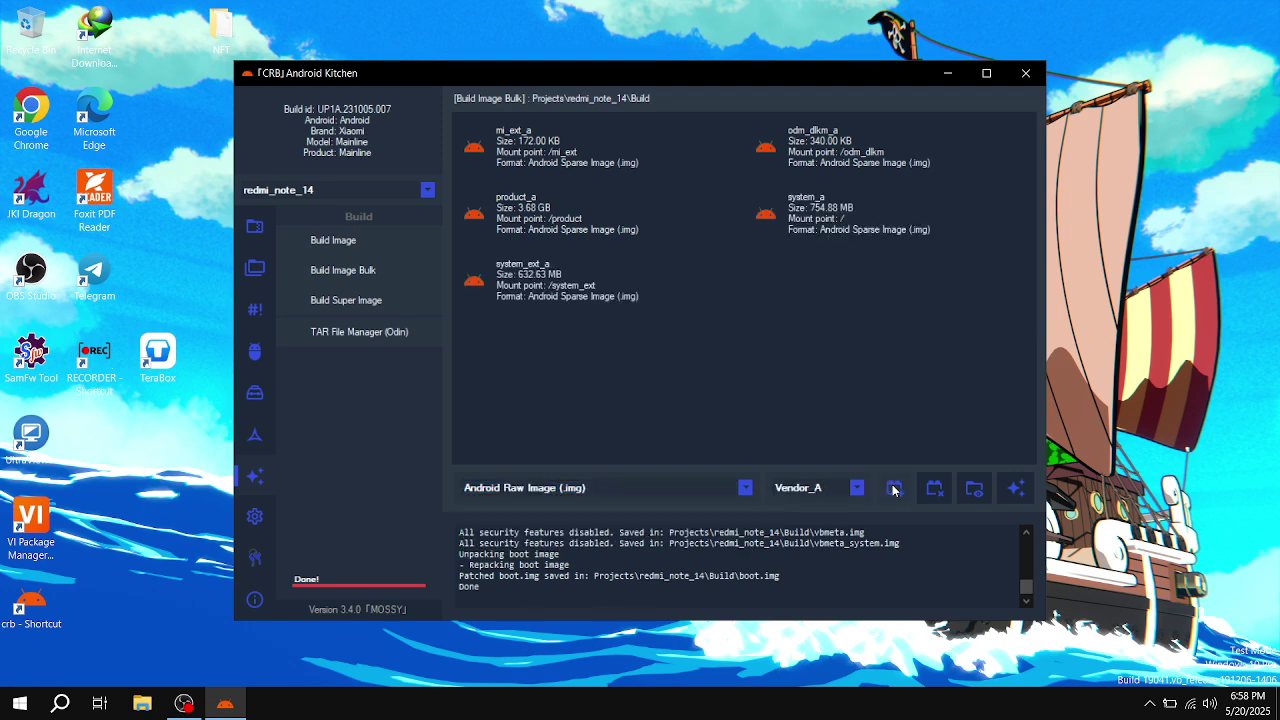
left_click(745, 488)
left_click(724, 515)
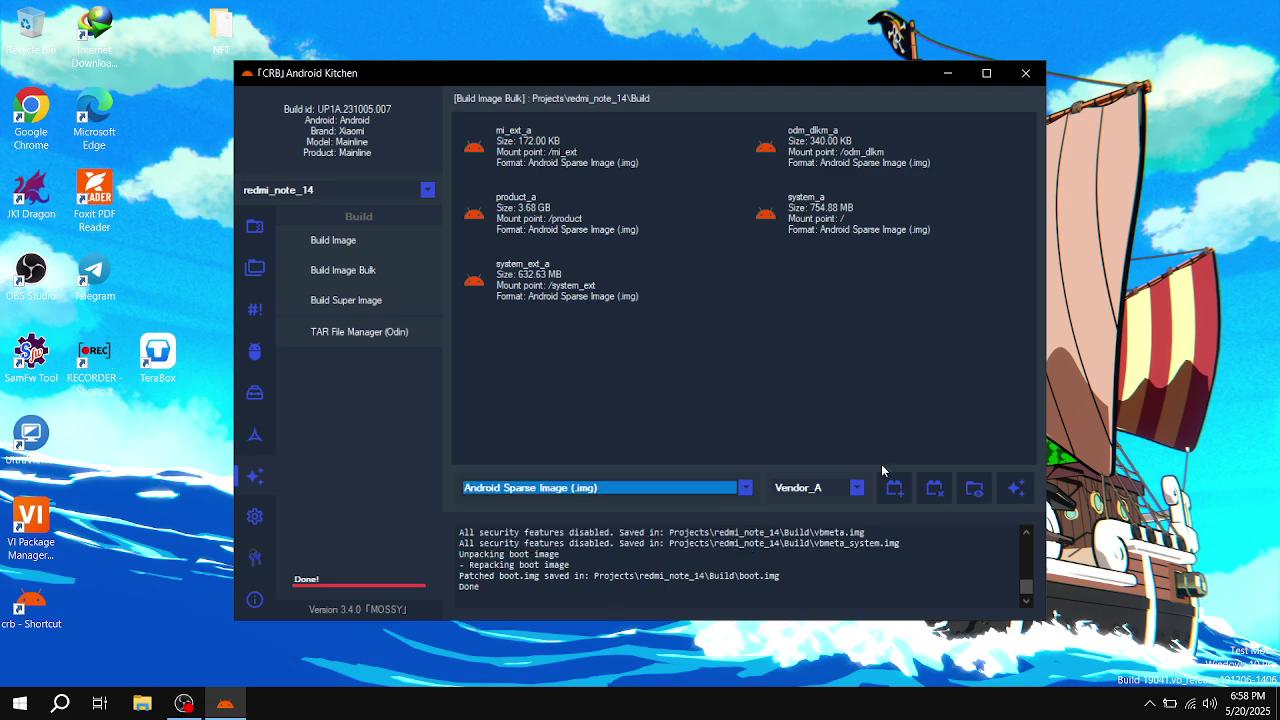
left_click(895, 489)
Step: Add Vendor_Dlkm_A to the bulk build list as Android Sparse Image (.img) and build all the listed images
left_click(745, 490)
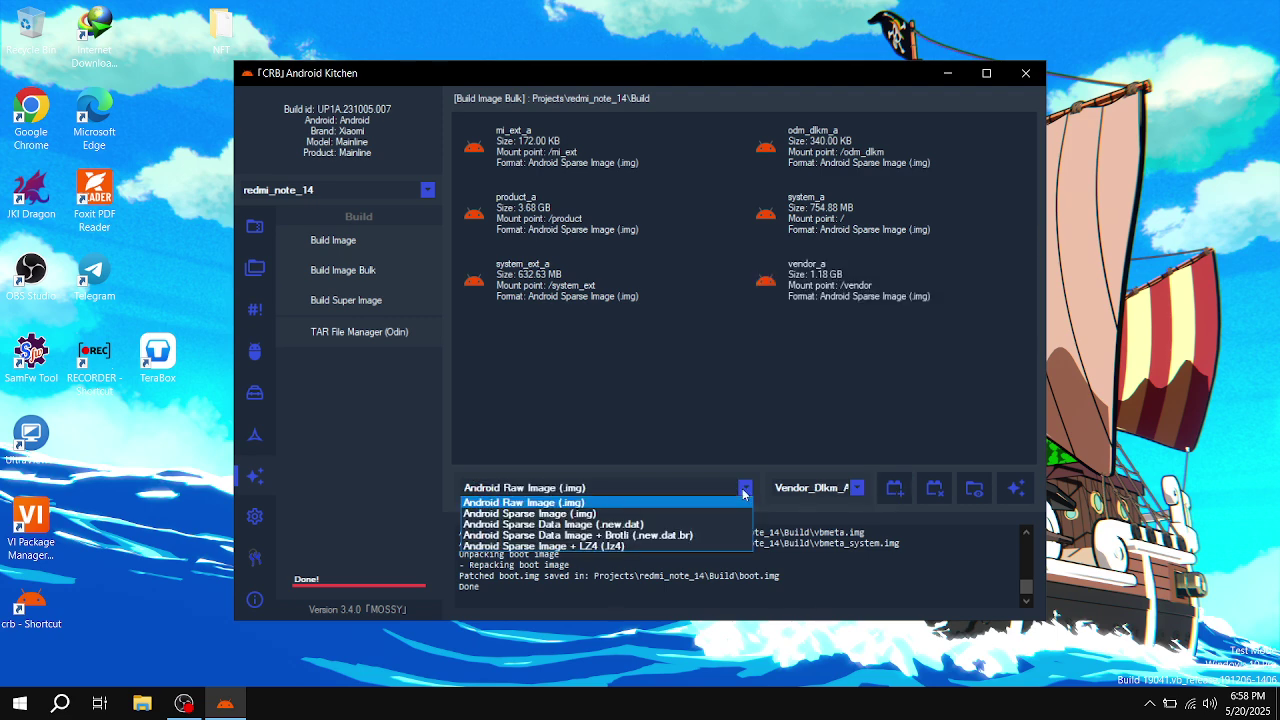
left_click(726, 514)
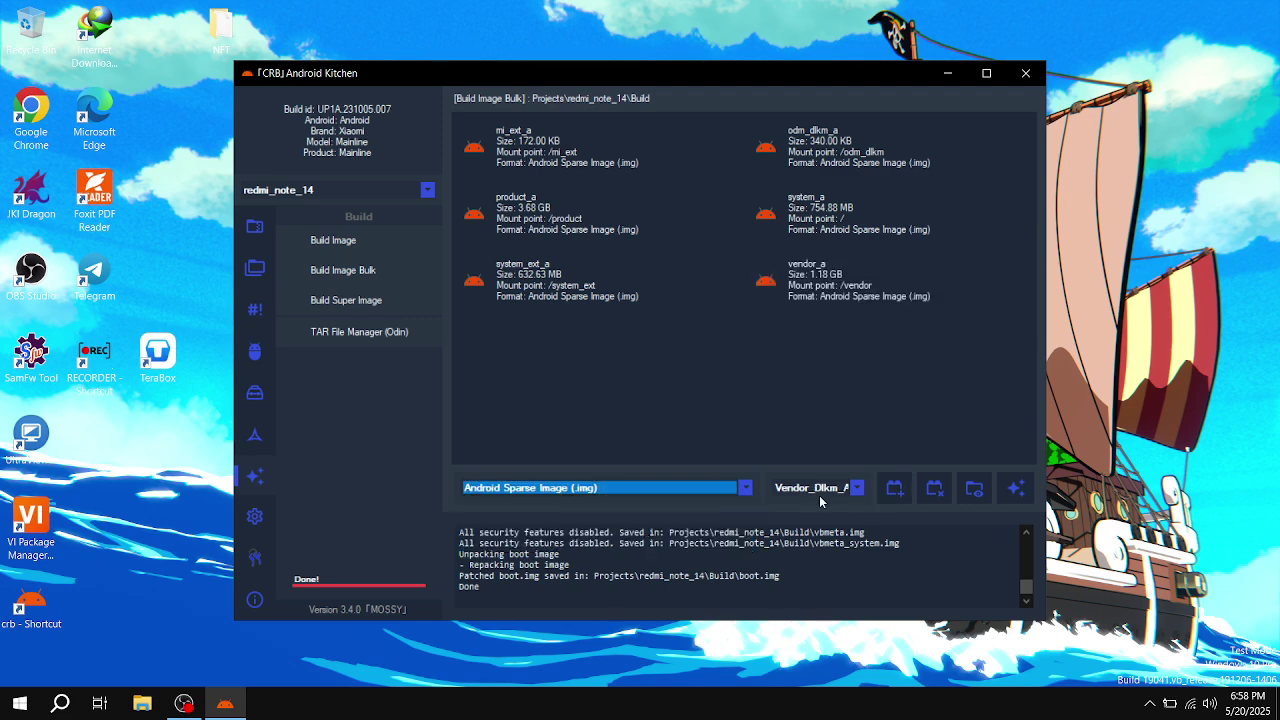
left_click(893, 489)
left_click(745, 488)
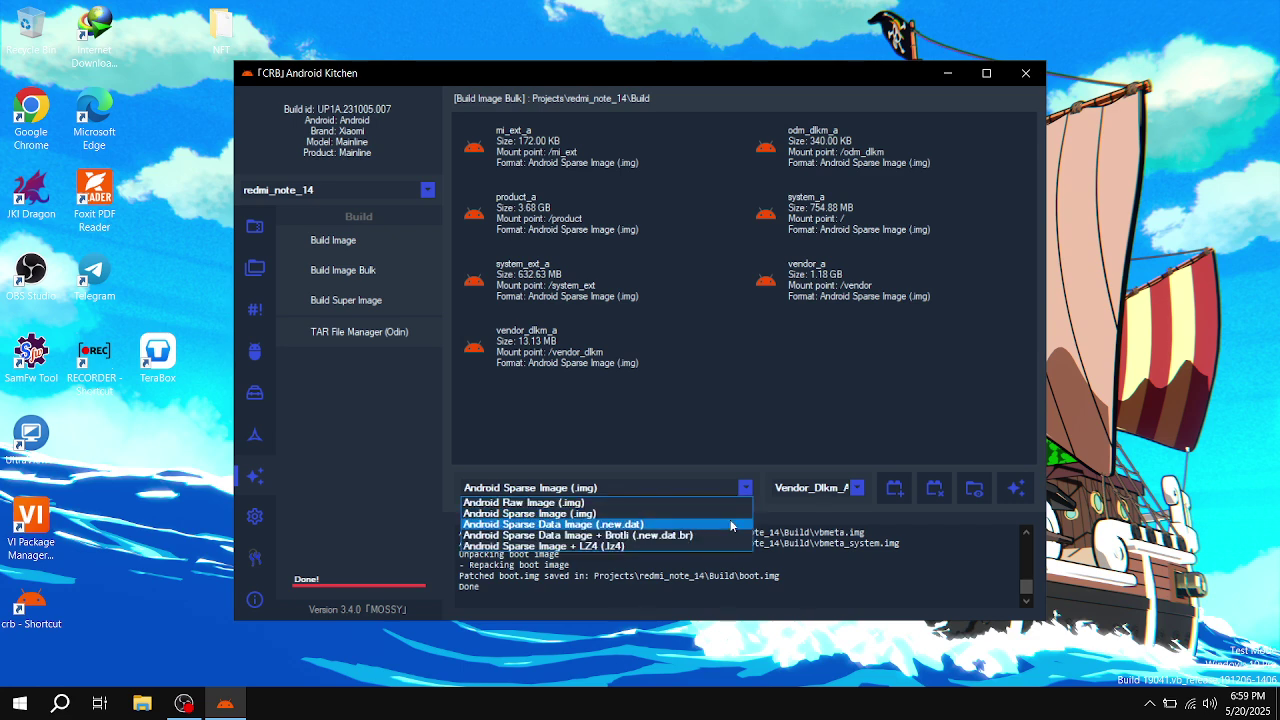
left_click(741, 514)
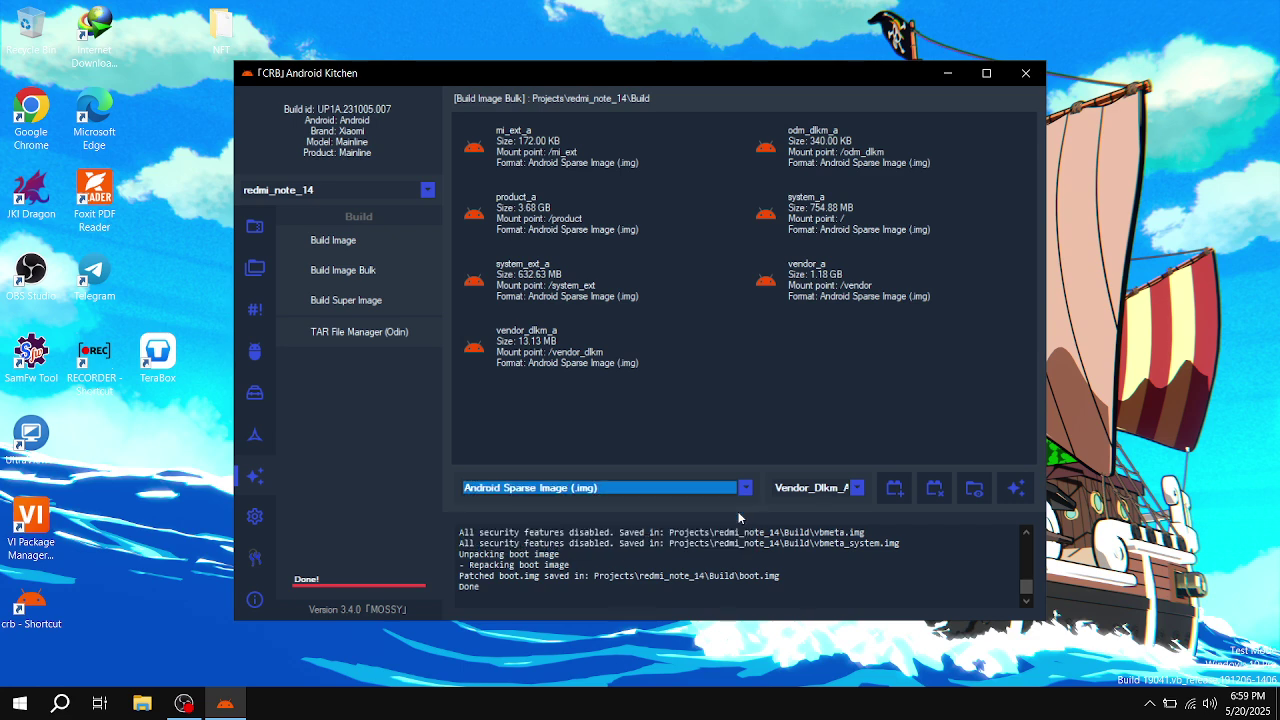
left_click(892, 490)
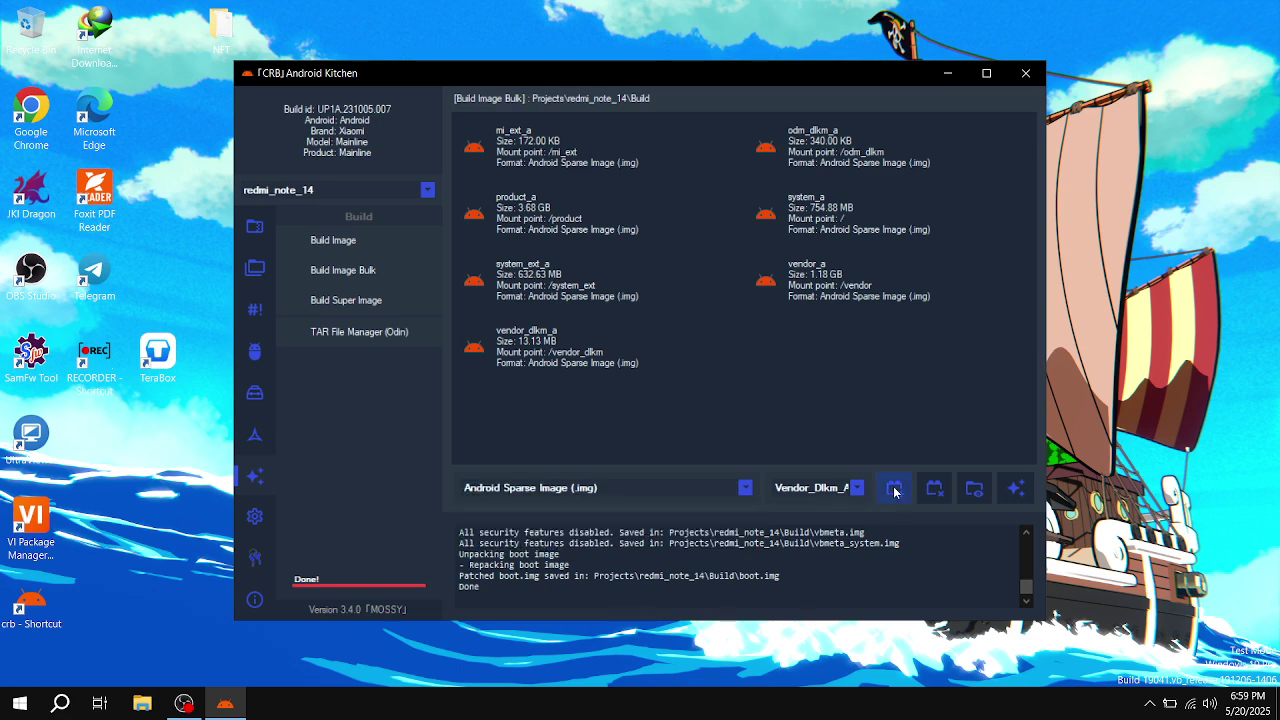
left_click(1013, 489)
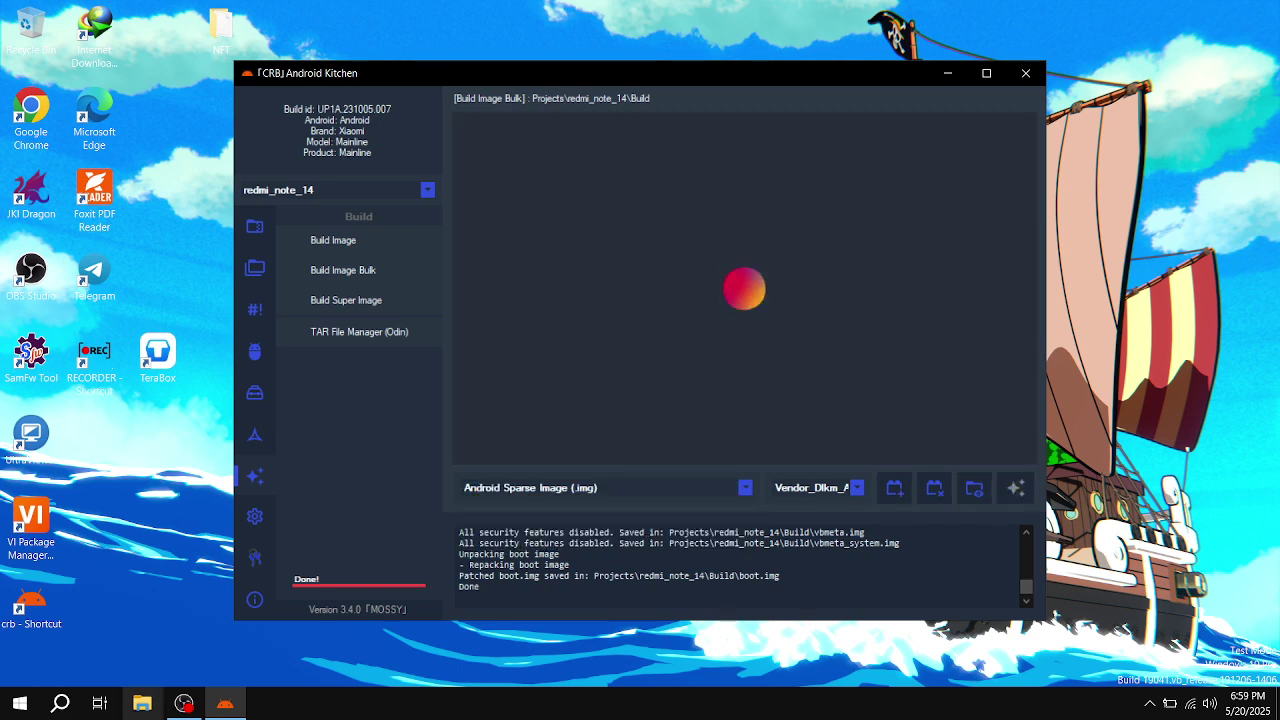
Step: In File Explorer, extract the beryl_images_OS1.0.7.0.UOQCNXM archive in Downloads into its own folder, clearing the extraction windows out of the way
left_click(142, 705)
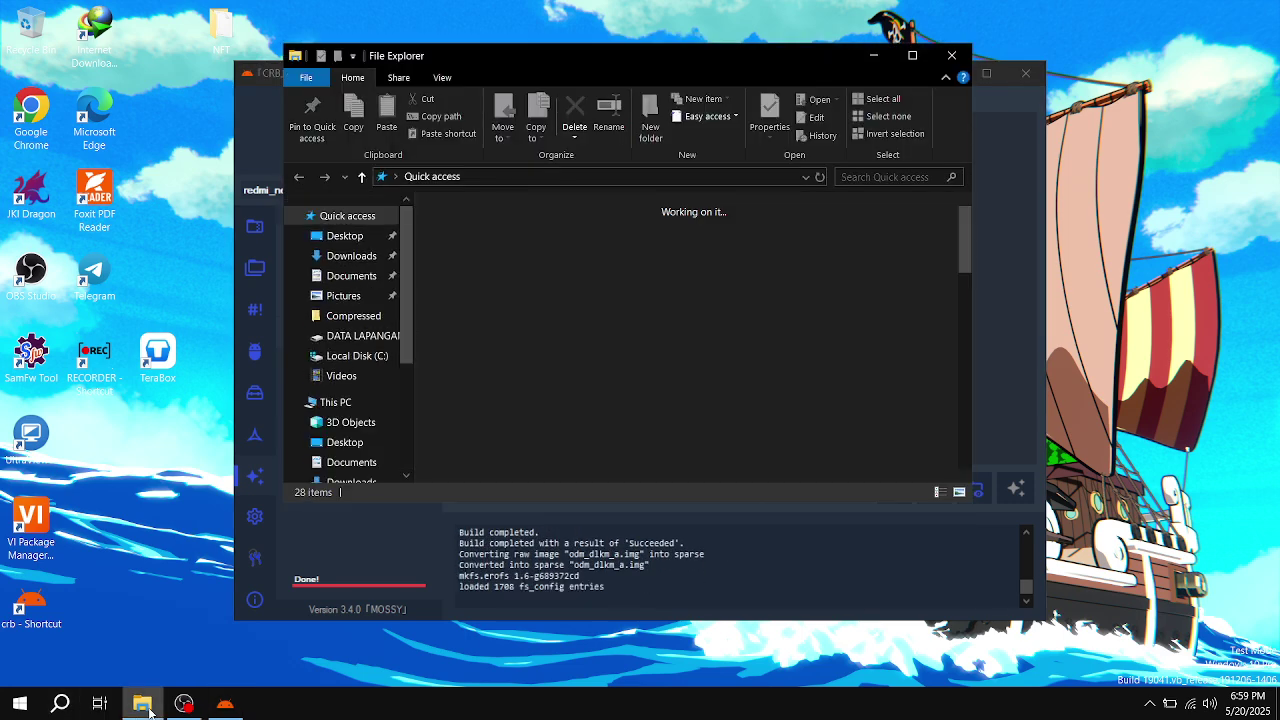
left_click(374, 262)
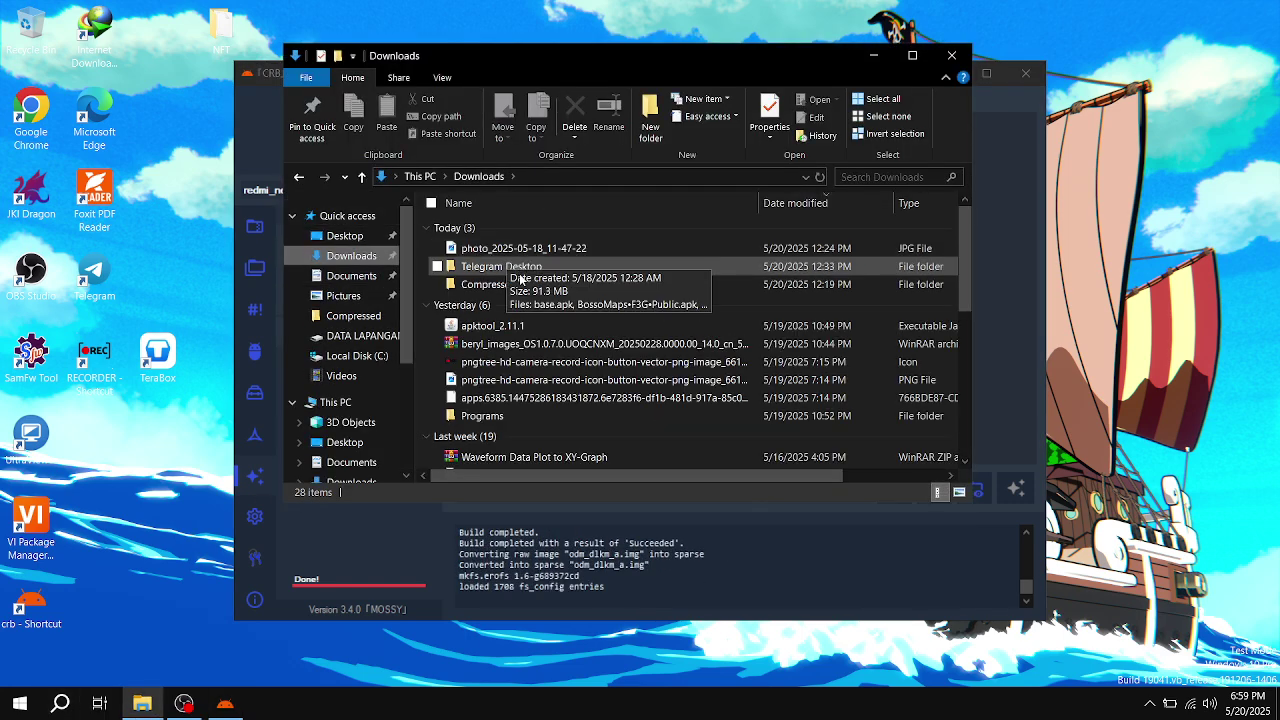
left_click(517, 346)
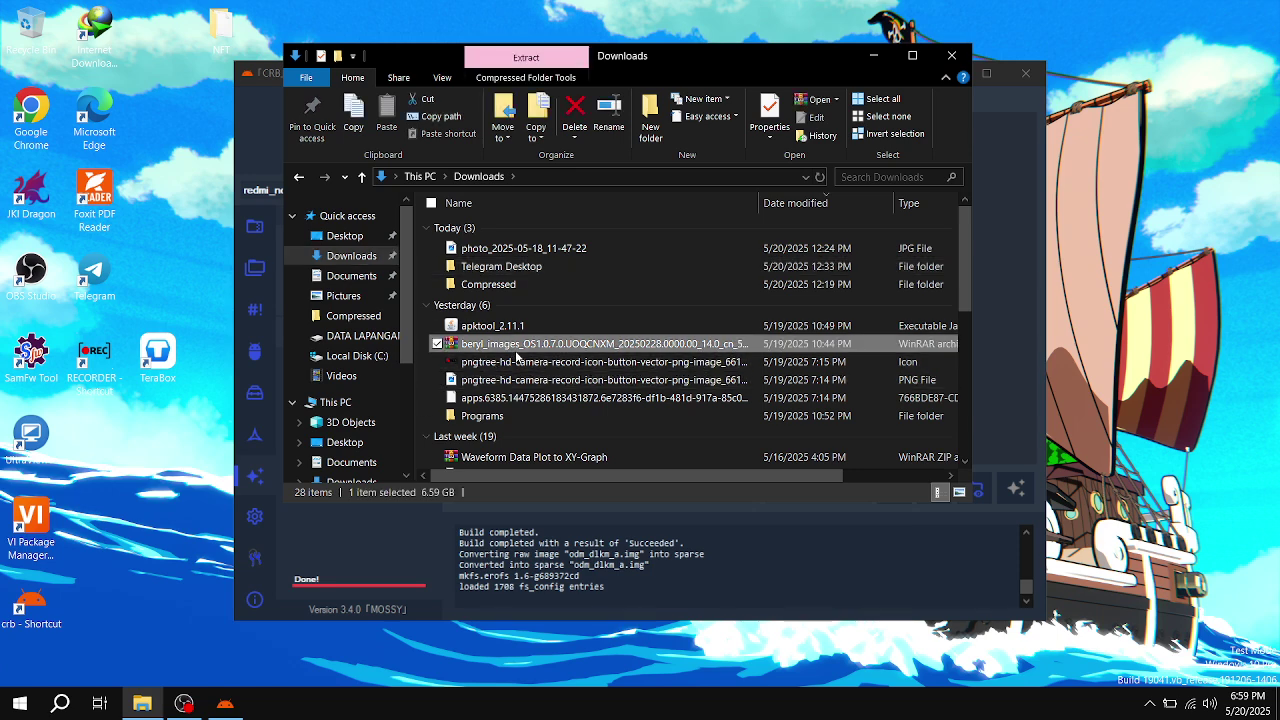
right_click(517, 356)
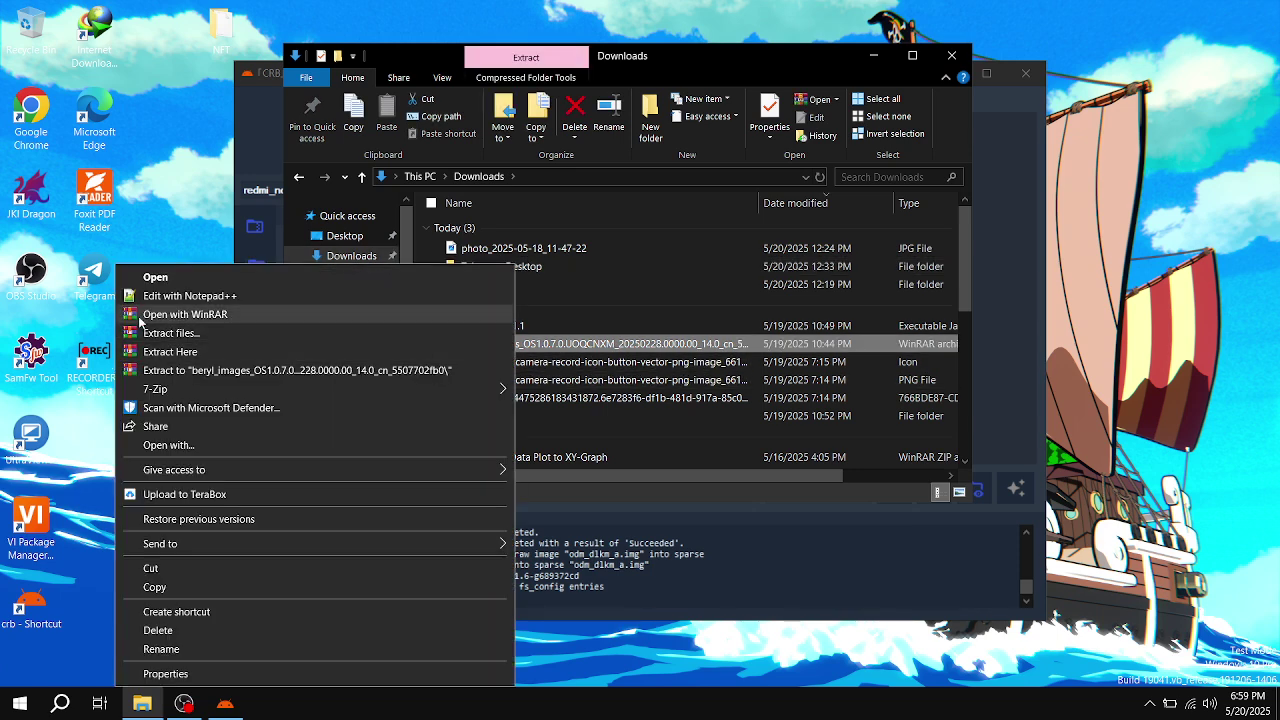
left_click(171, 333)
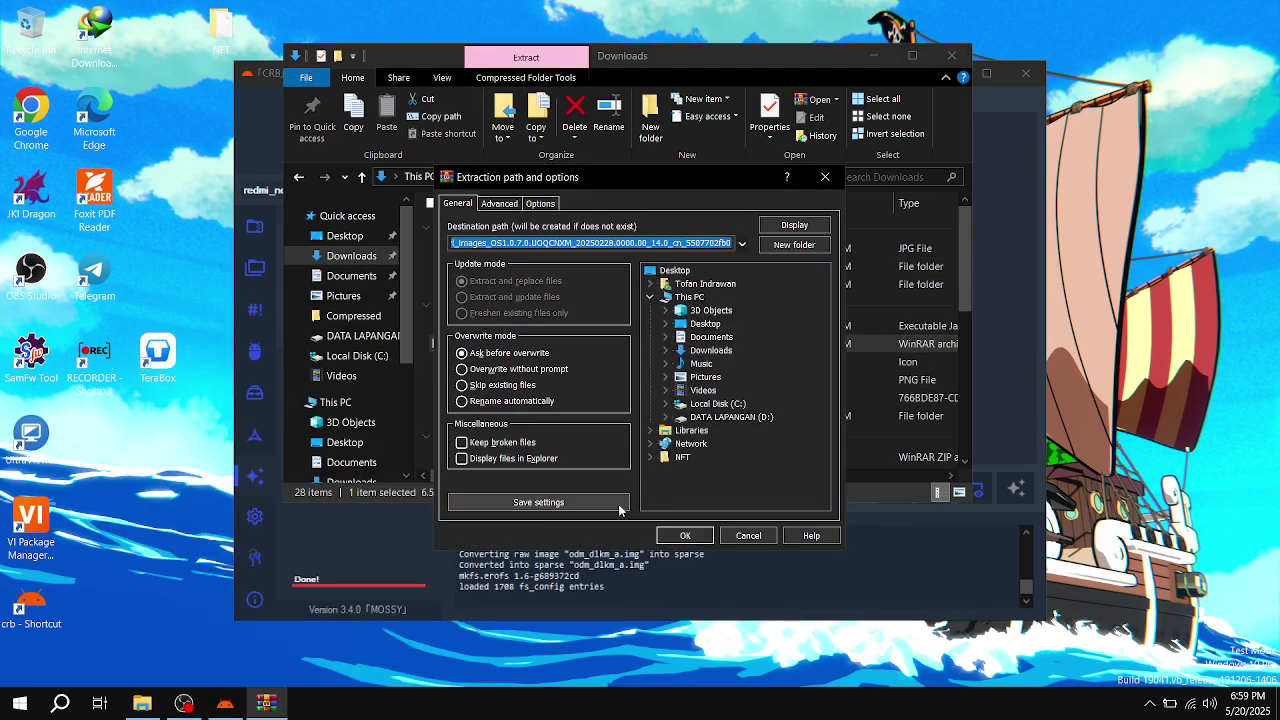
left_click(697, 535)
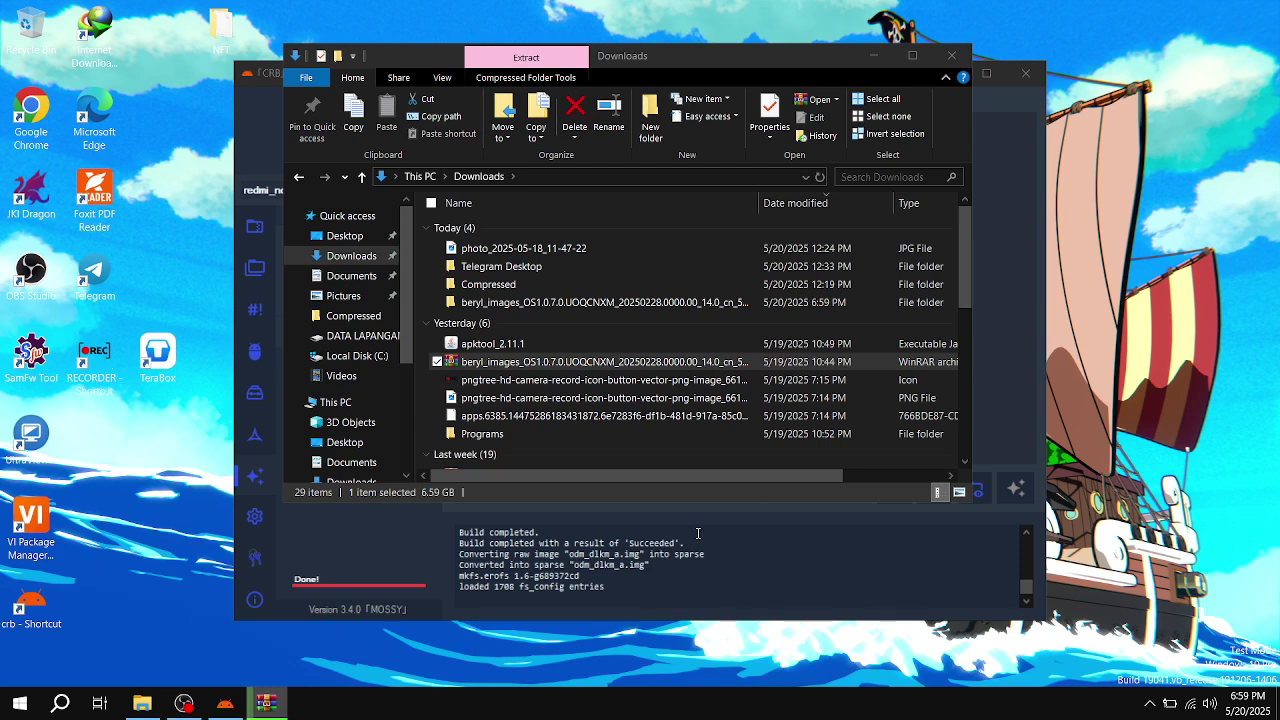
left_click(872, 55)
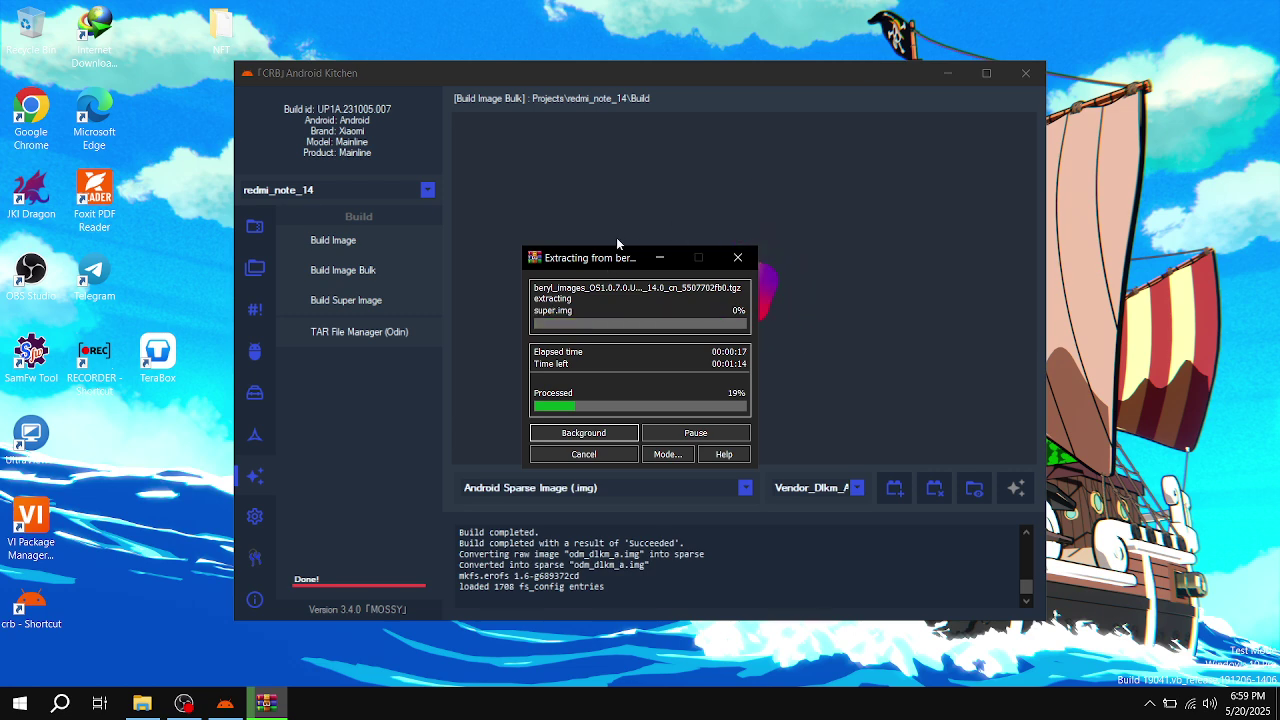
left_click_drag(607, 263, 170, 121)
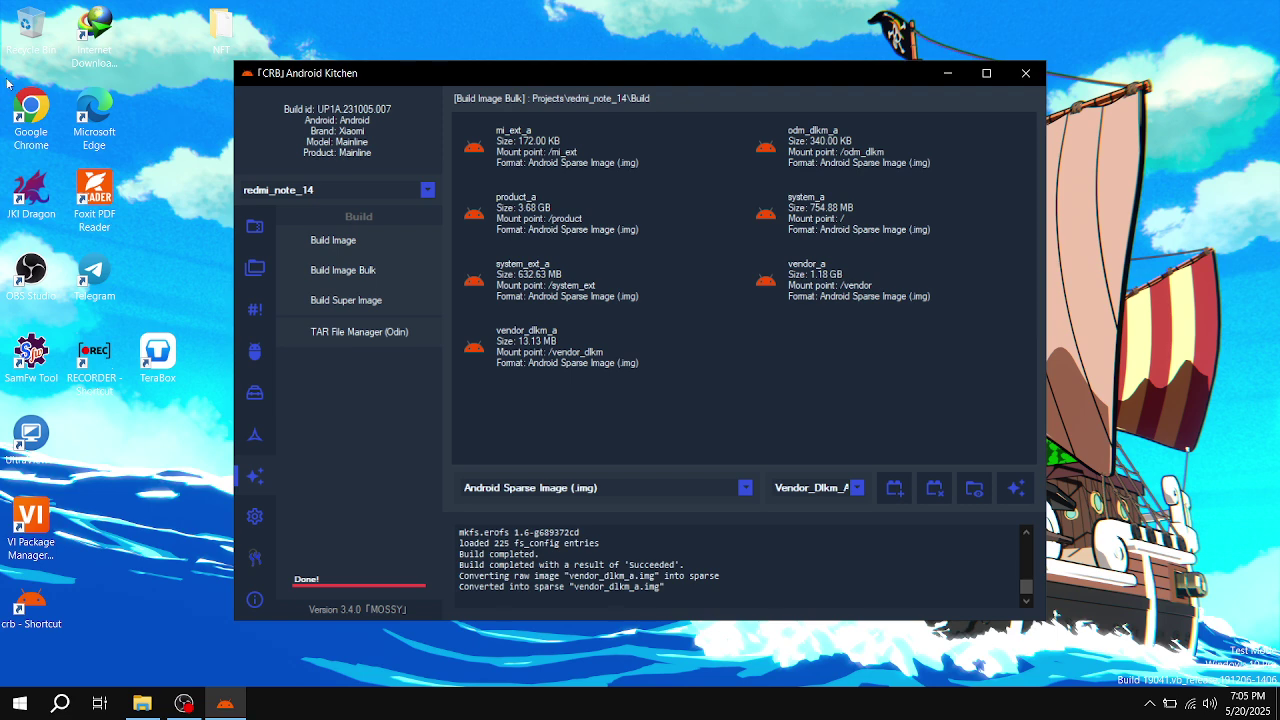
Step: Build the super image in Sparse format with the partition attributes set to Read-Write (RW)
left_click(364, 292)
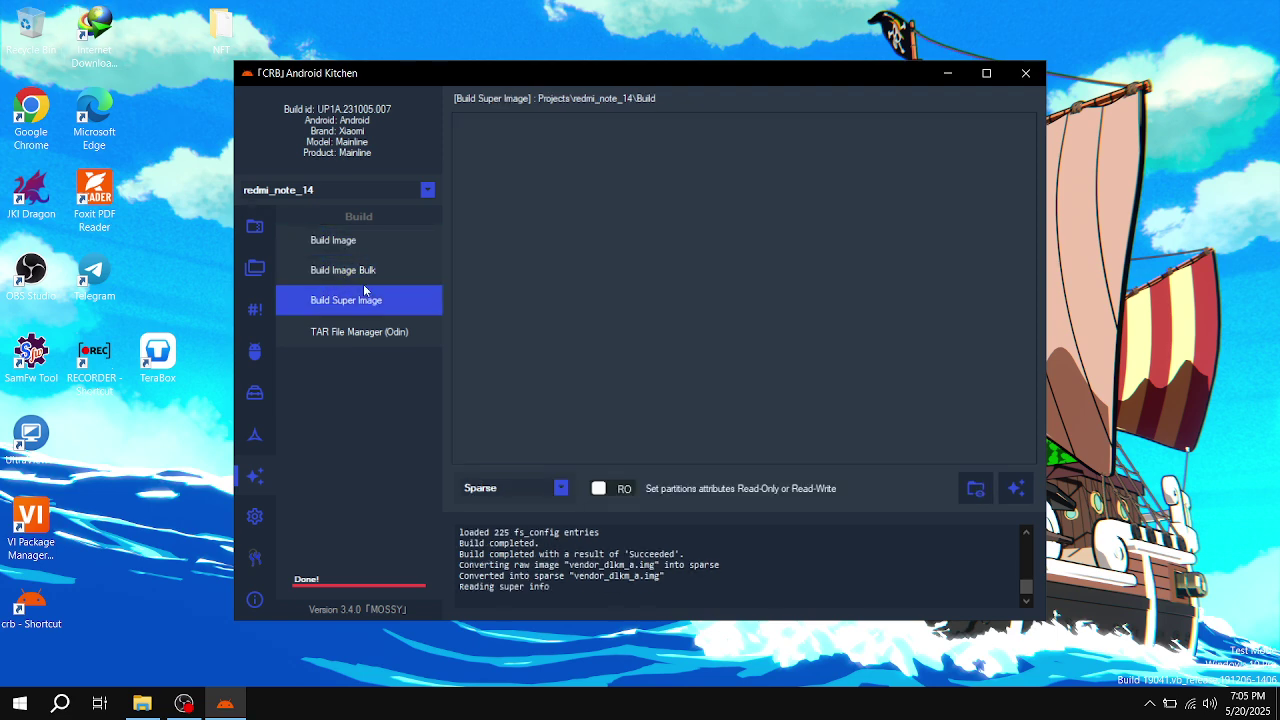
left_click(626, 489)
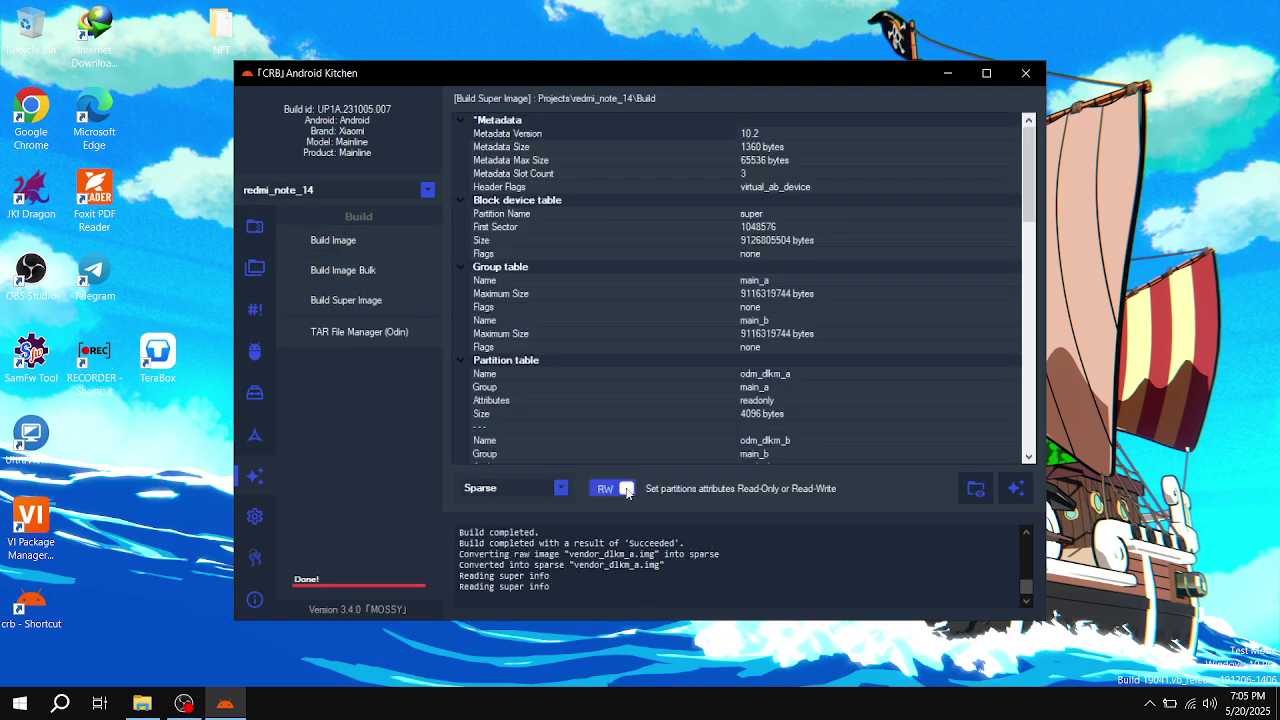
left_click(1013, 492)
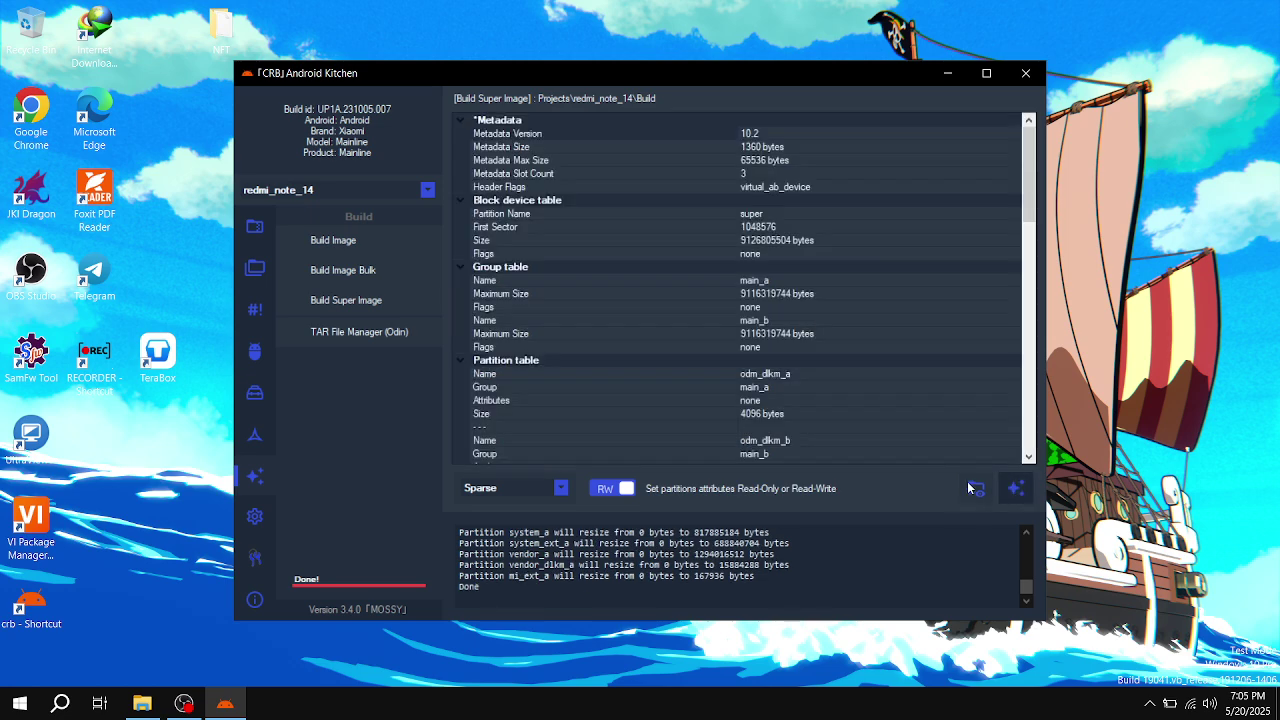
Step: Open the project's Build folder and copy the boot, super, vbmeta and vbmeta_system images
left_click(972, 488)
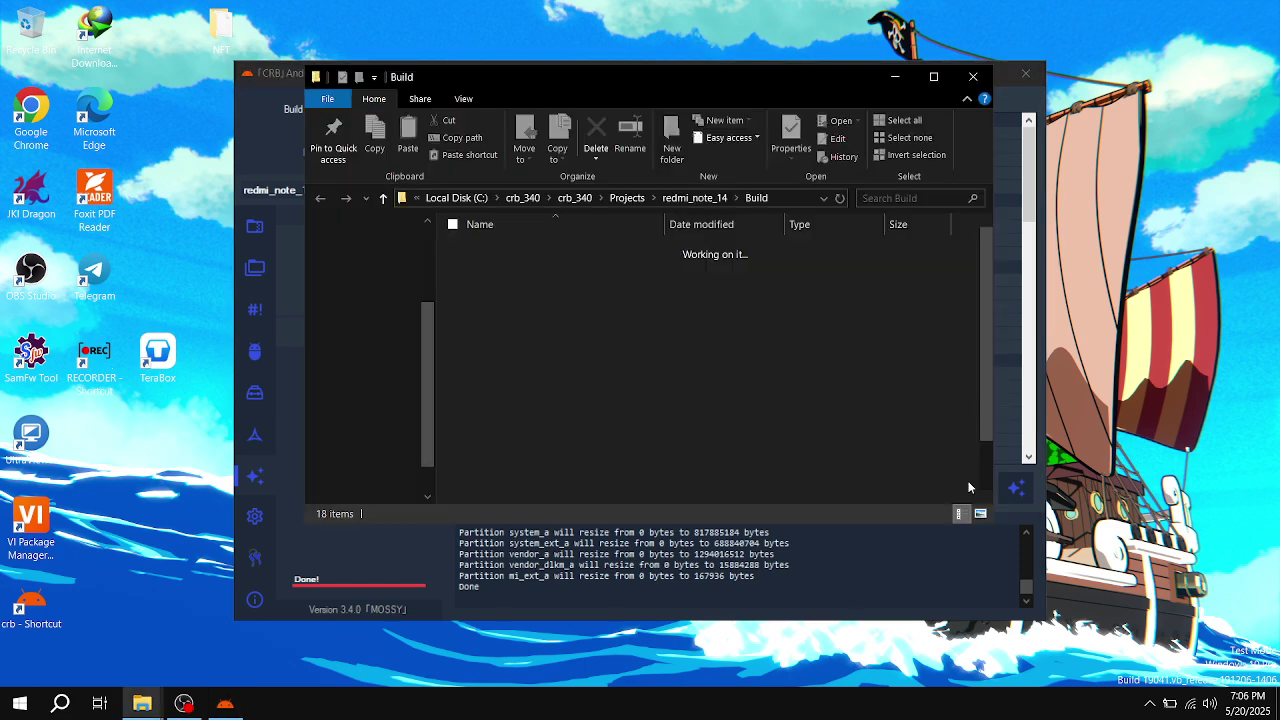
left_click(934, 77)
left_click(322, 184)
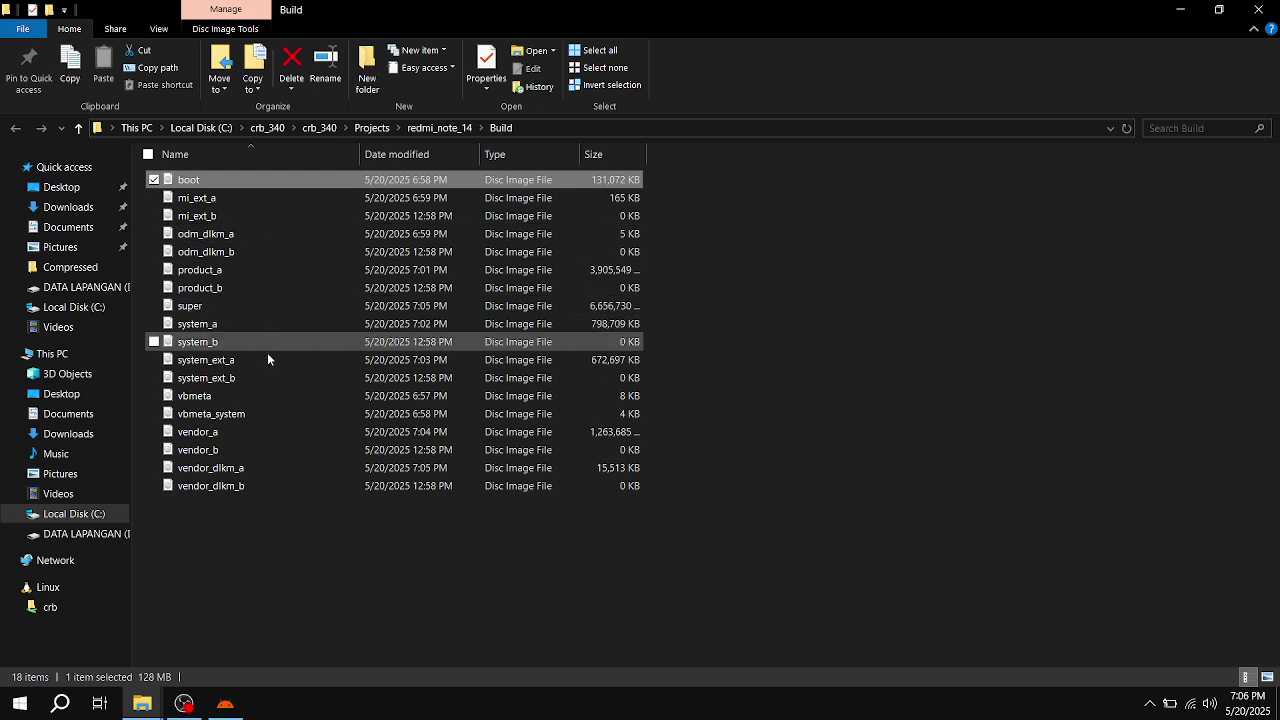
left_click(272, 310, "ctrl")
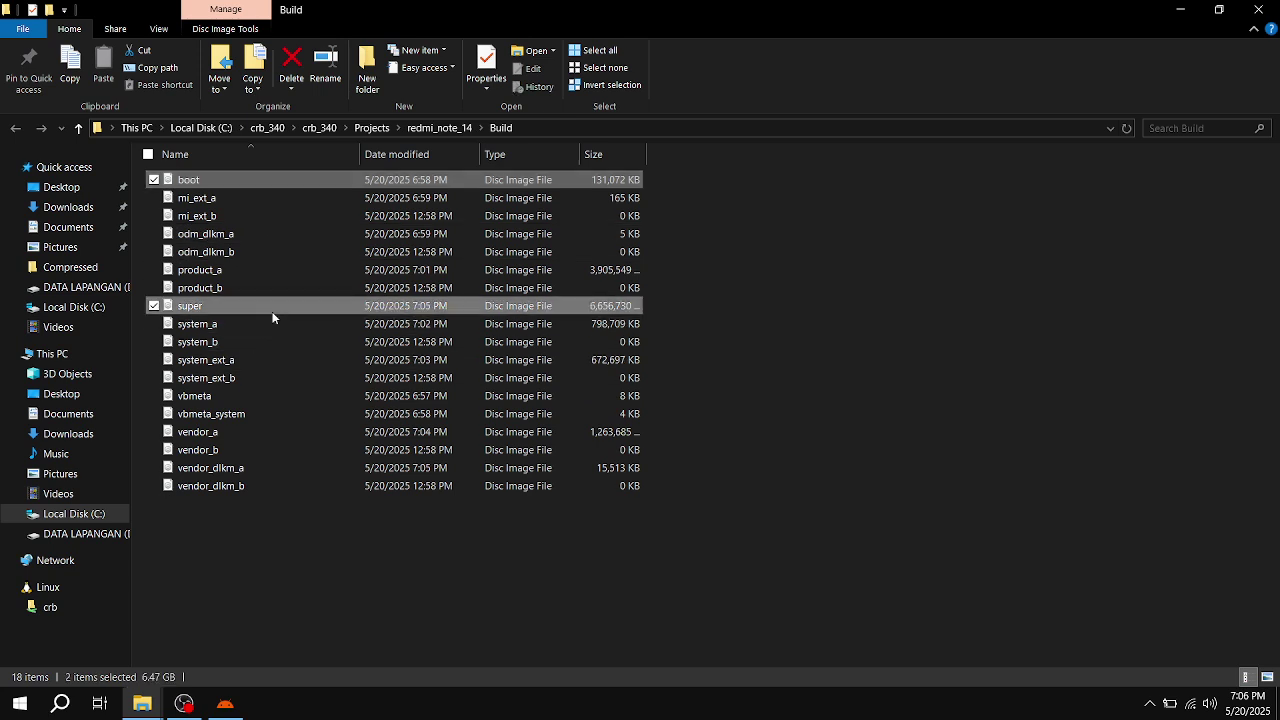
left_click(251, 418, "ctrl")
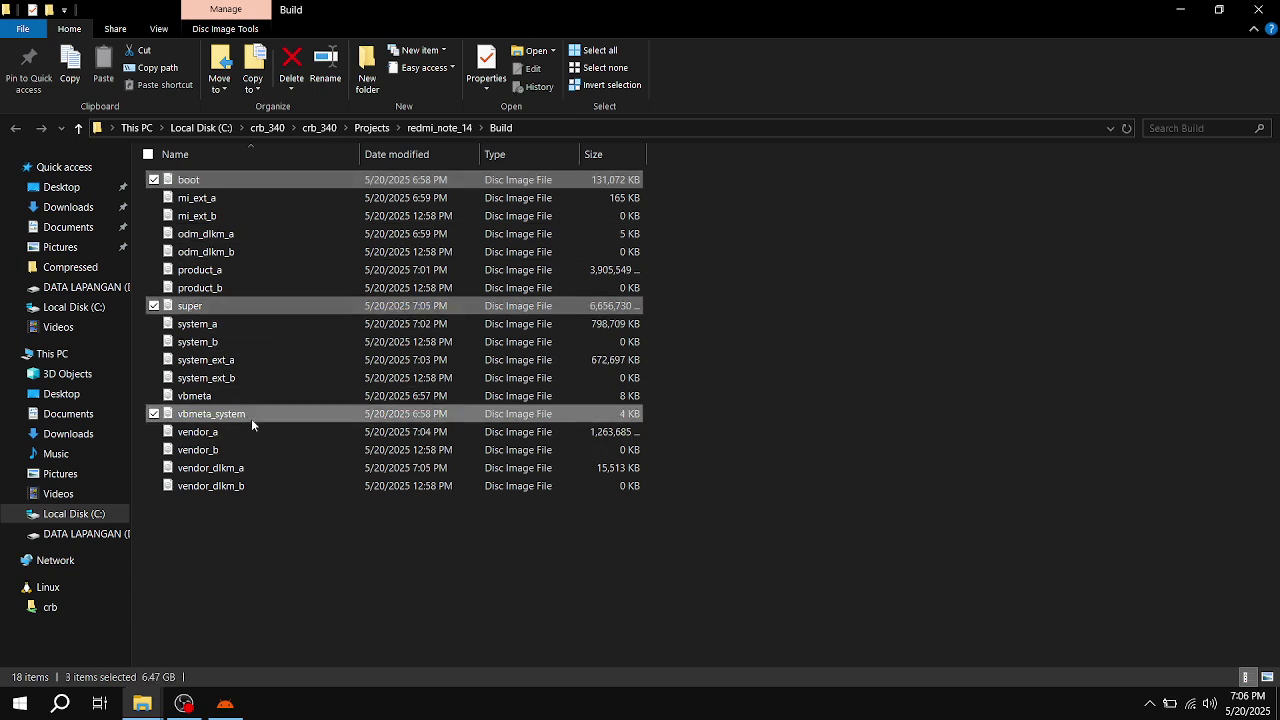
left_click(270, 392, "ctrl")
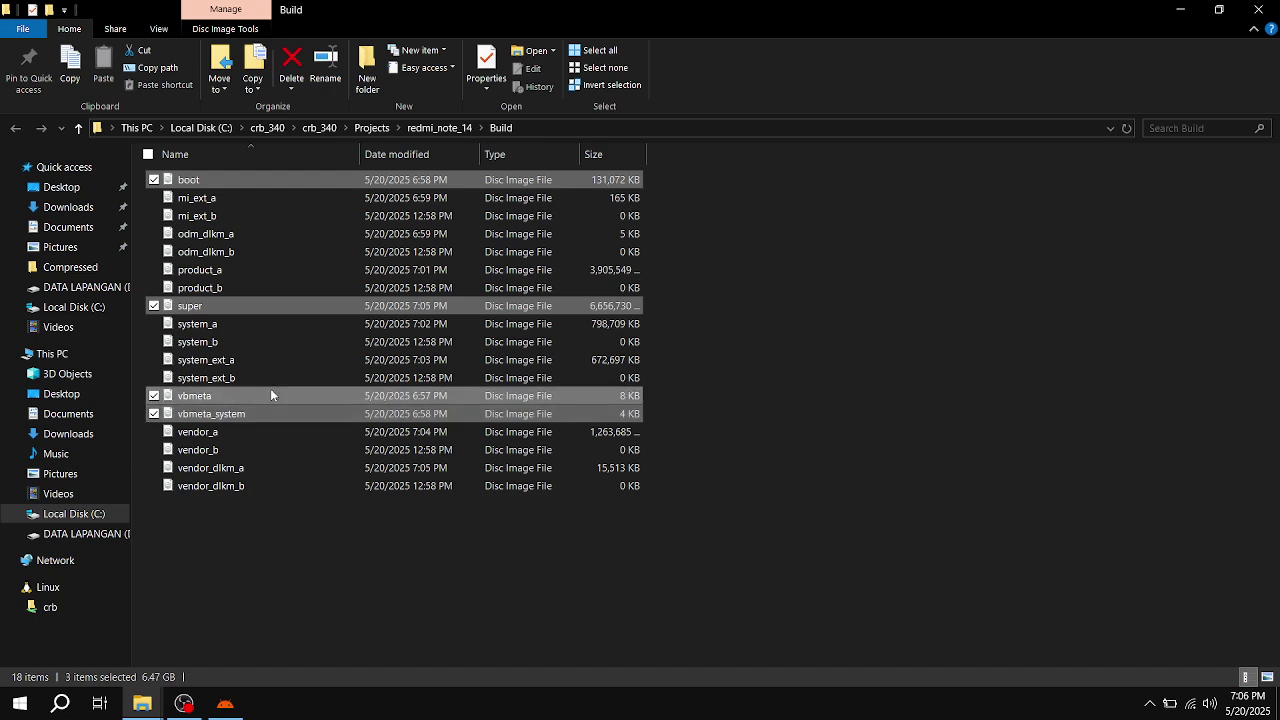
right_click(270, 392)
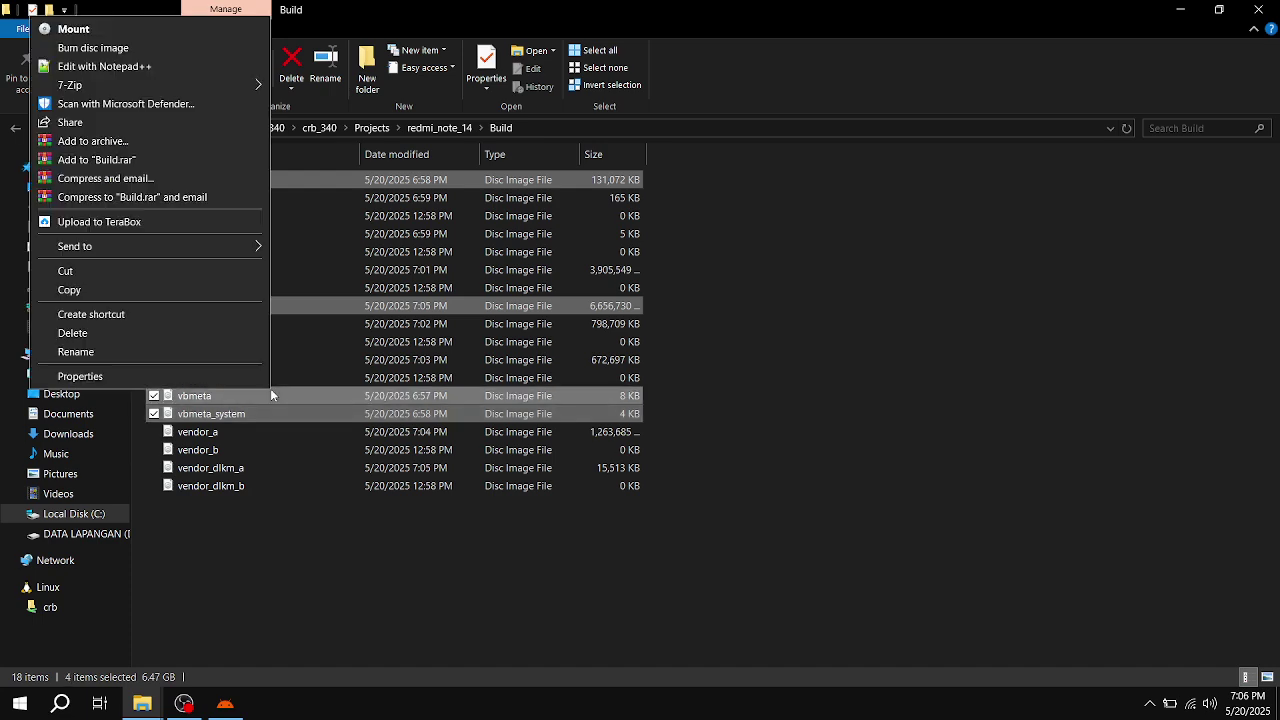
left_click(133, 290)
Step: Paste the four copied images into the images folder of the extracted beryl_images ROM, replacing the existing files, and check the copied files
mouse_move(142, 703)
left_click(93, 649)
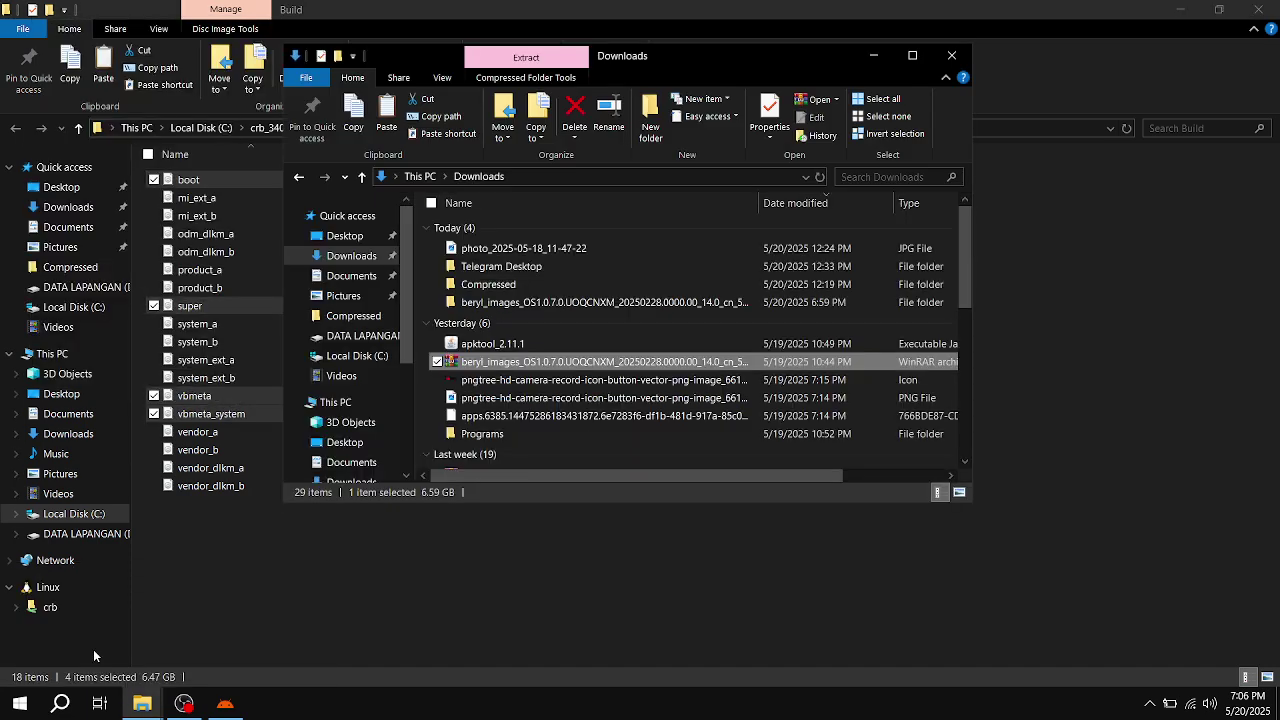
double_click(571, 302)
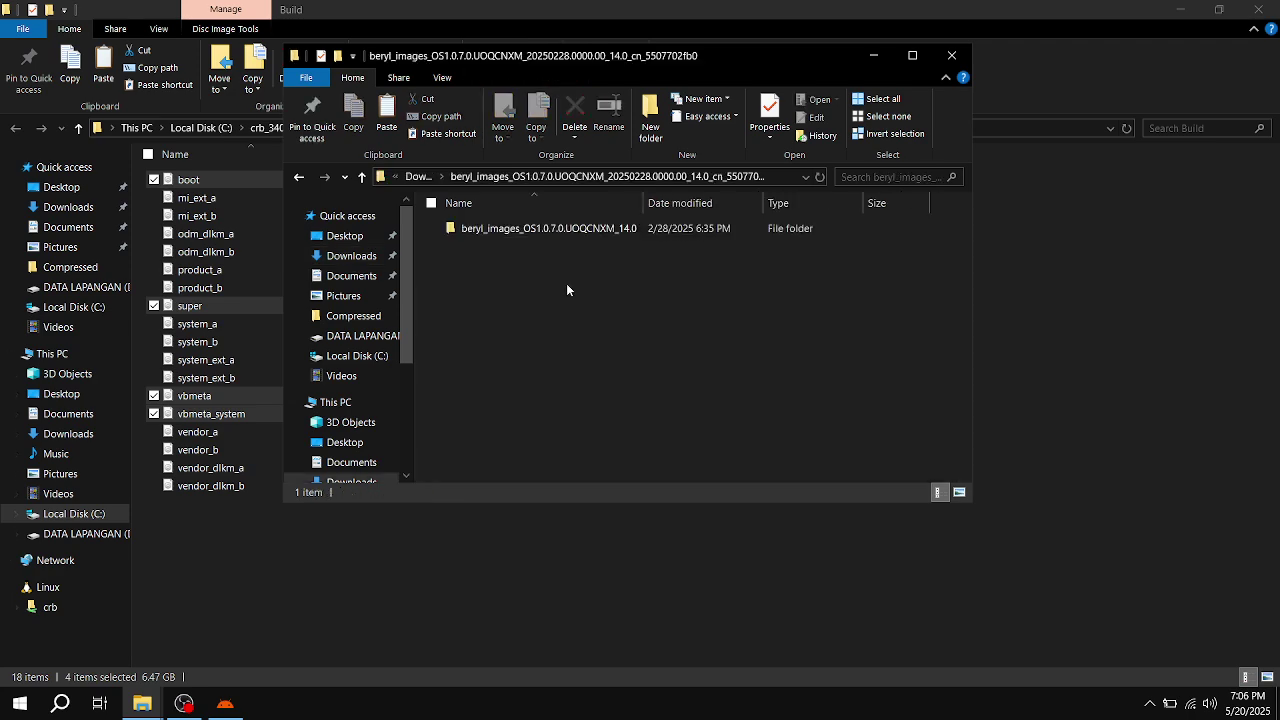
double_click(578, 229)
double_click(577, 228)
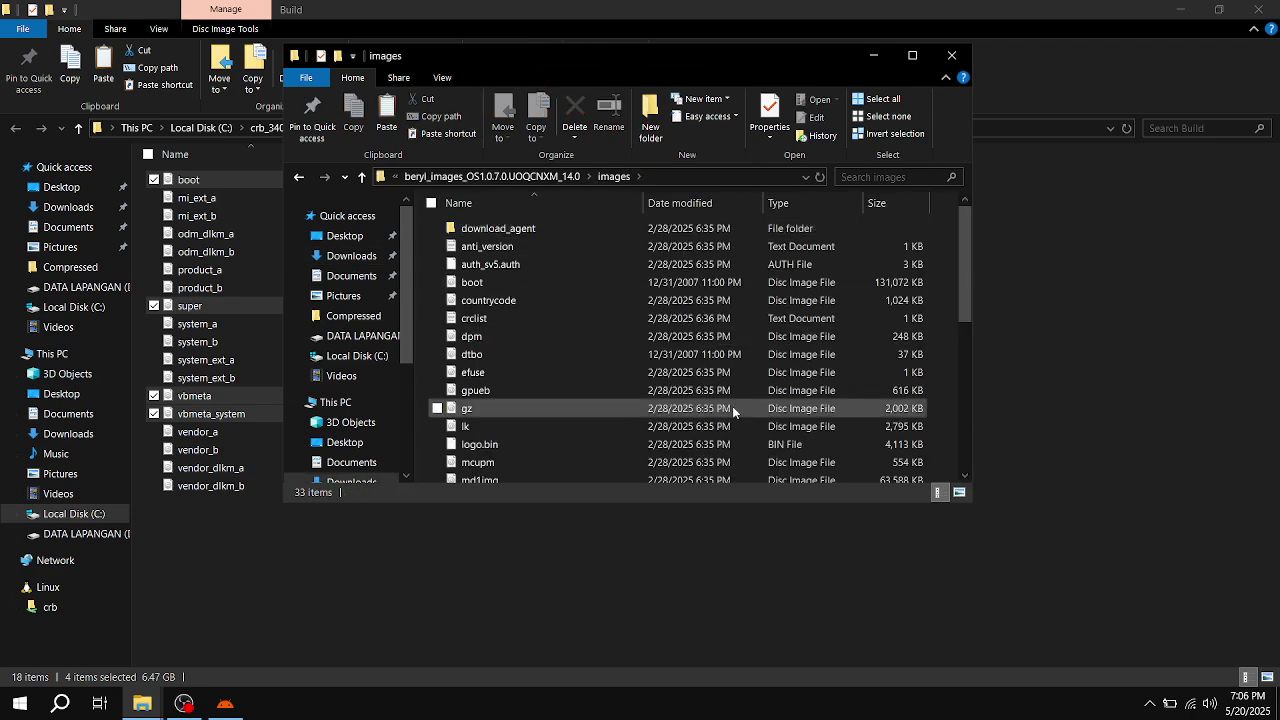
key("ctrl+v")
left_click(674, 266)
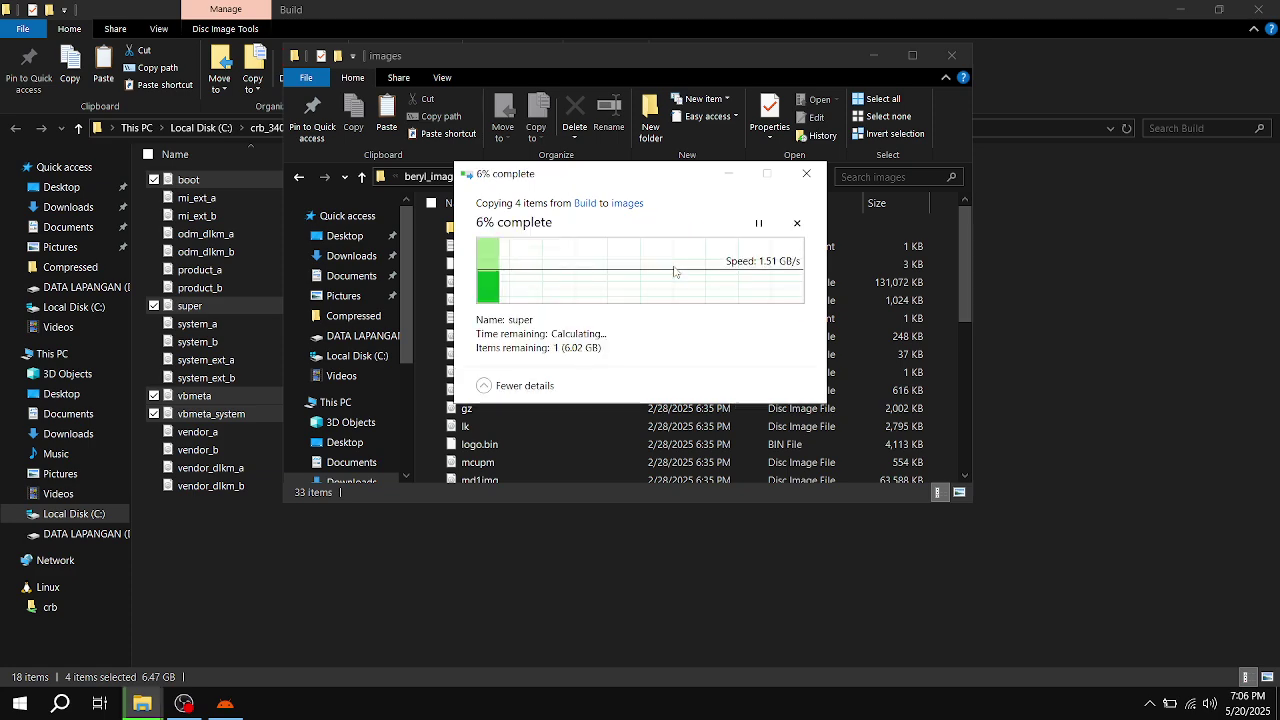
scroll(953, 373, "down", 3)
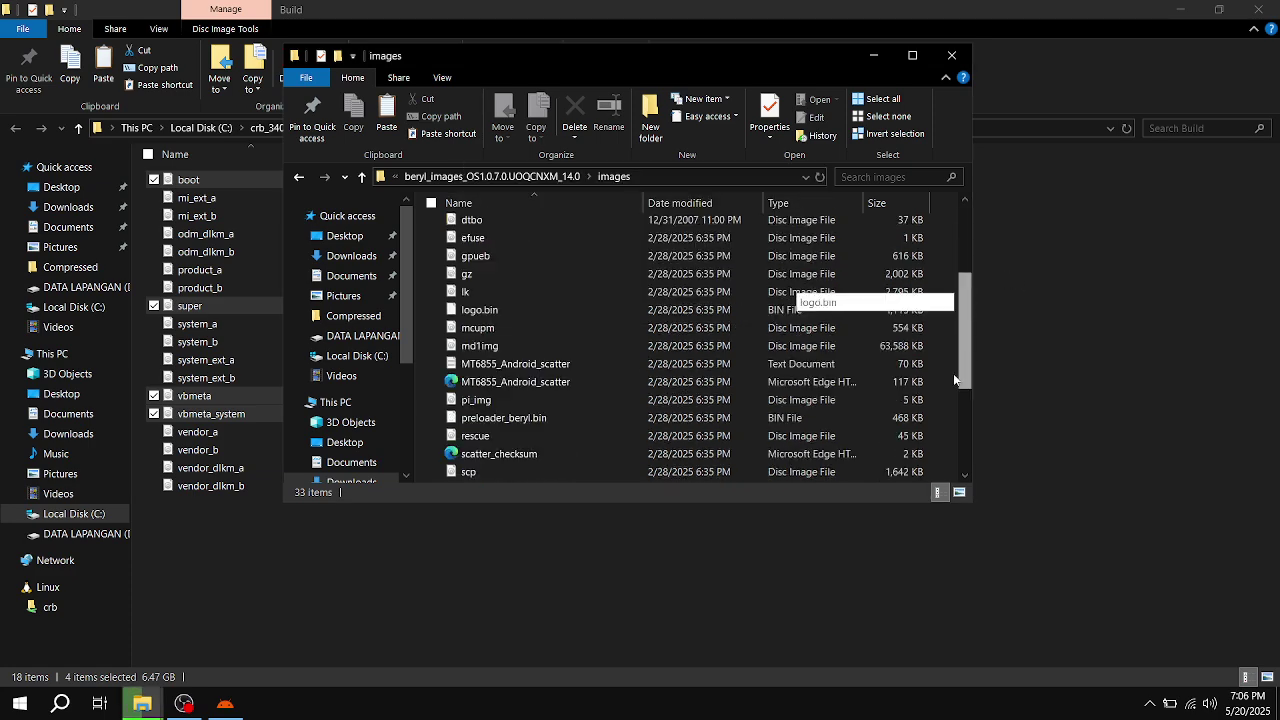
scroll(950, 405, "down", 4)
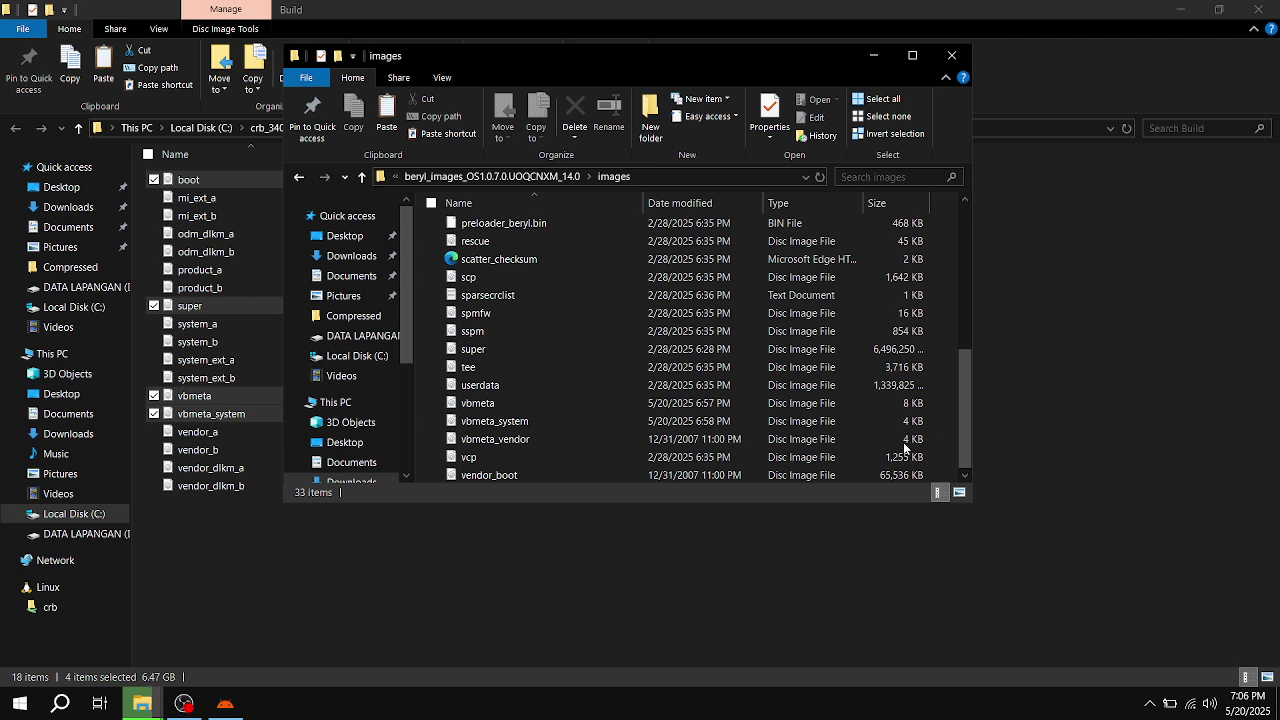
left_click(142, 704)
left_click(390, 630)
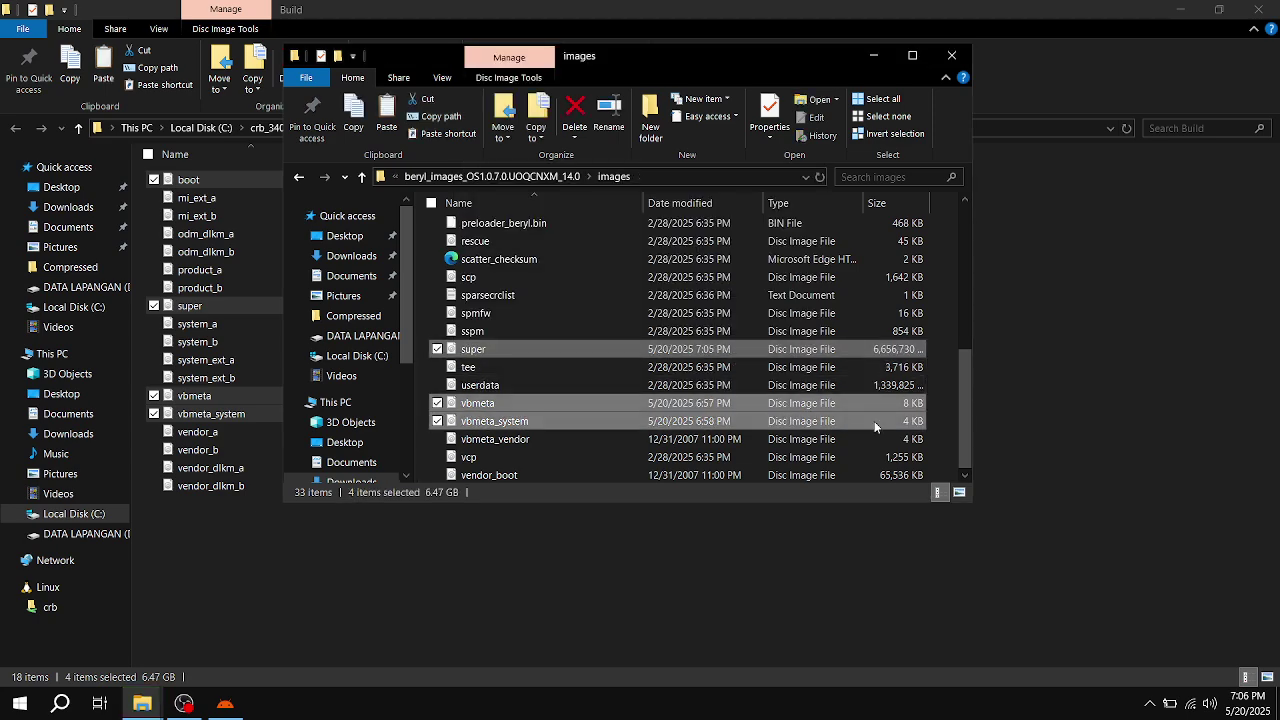
left_click(909, 63)
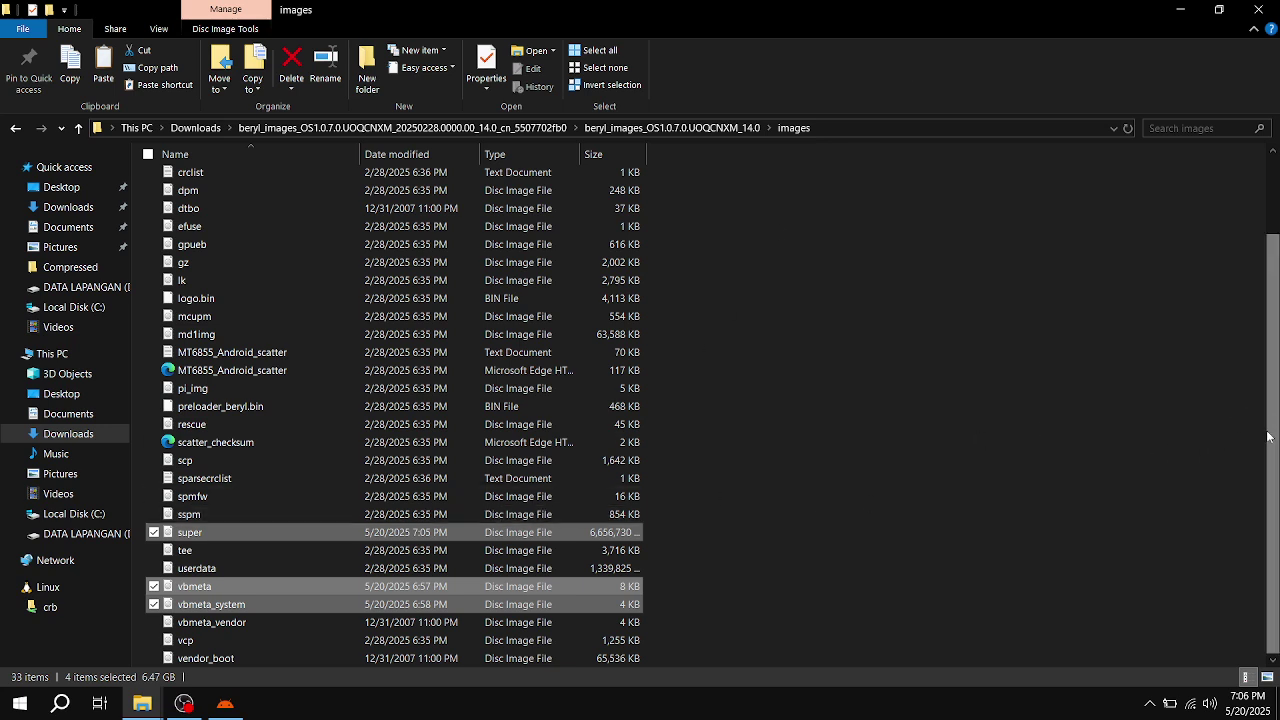
left_click_drag(1268, 421, 1260, 283)
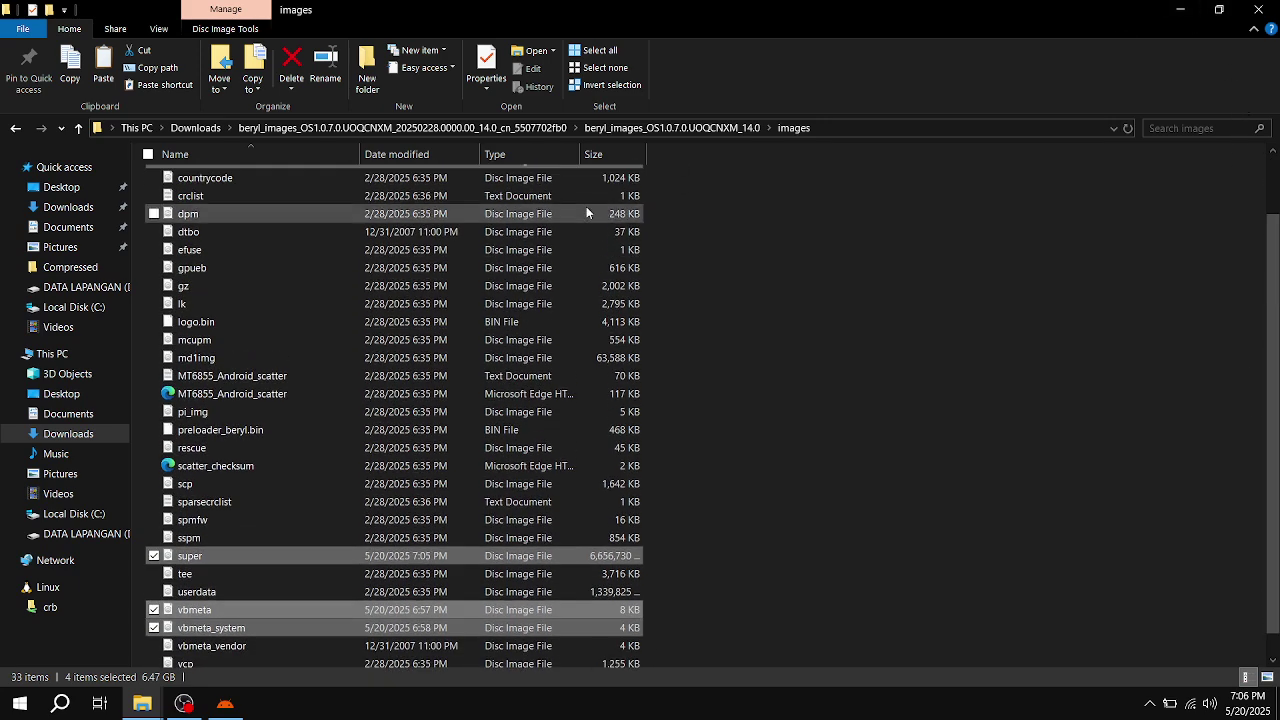
Step: Go back to the beryl_images_OS1.0.7.0.UOQCNXM_14.0 folder and open the flash_all Windows batch file for editing
left_click(15, 128)
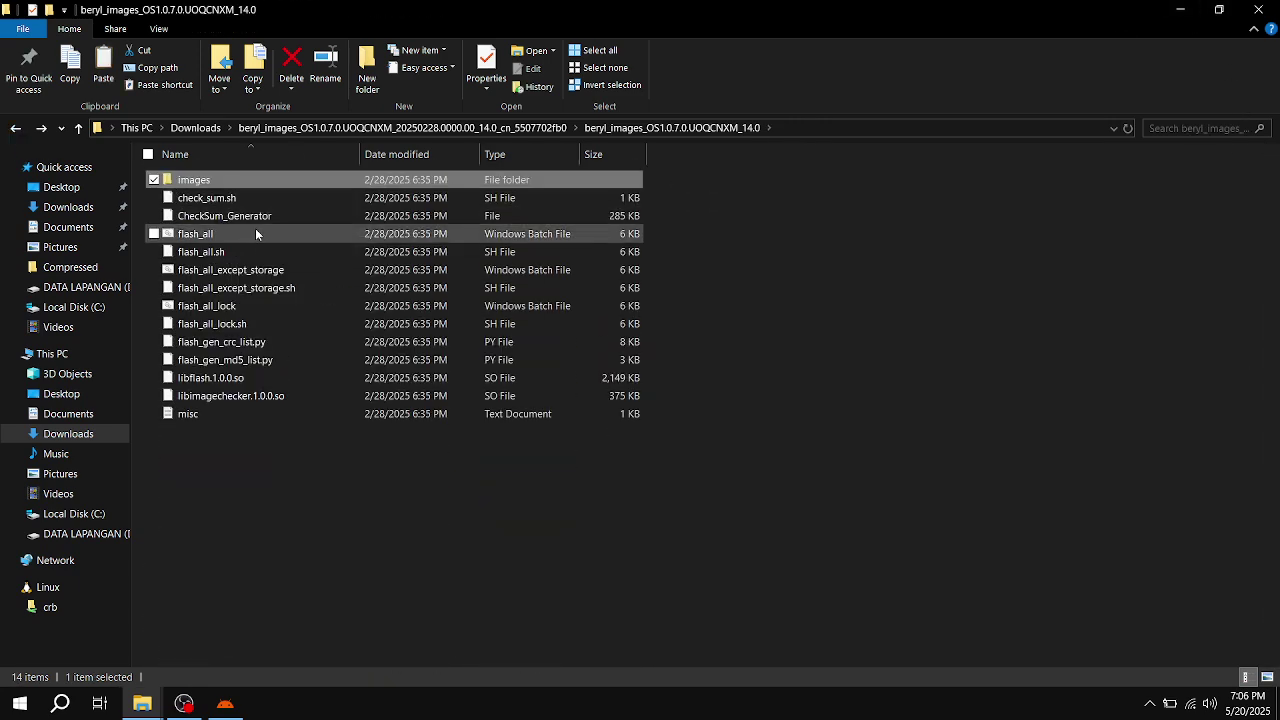
right_click(255, 239)
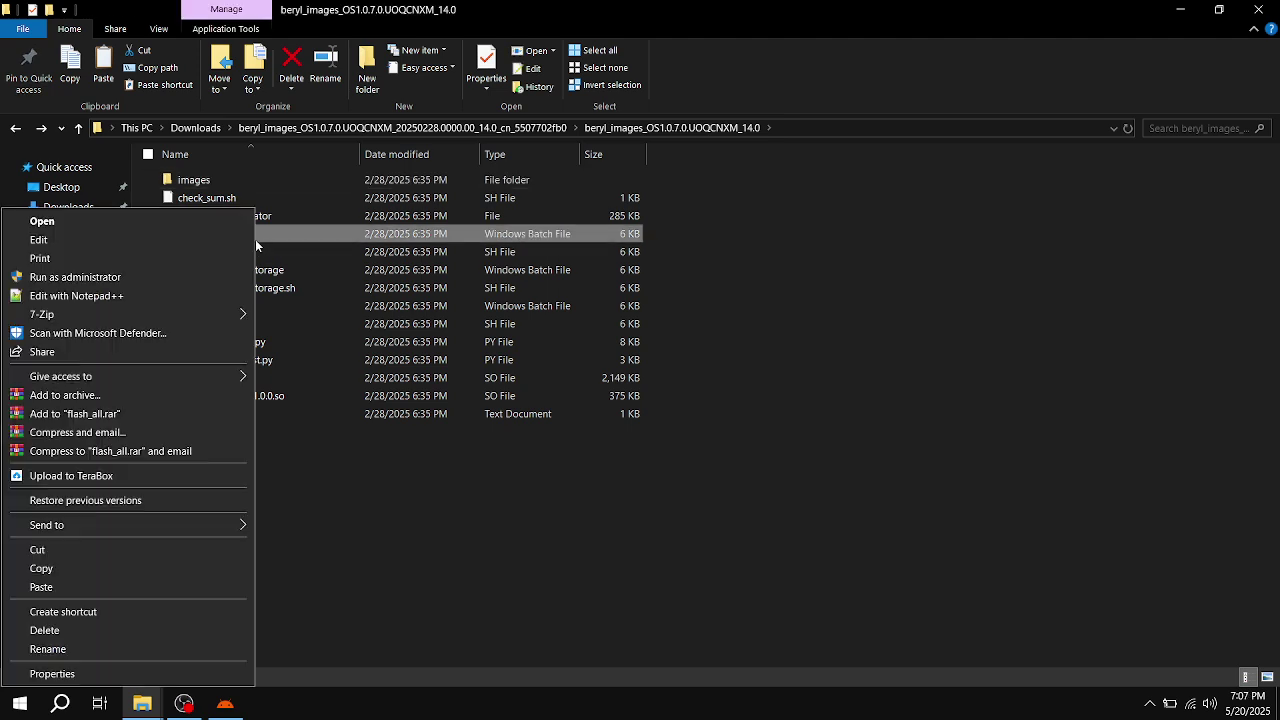
left_click(155, 241)
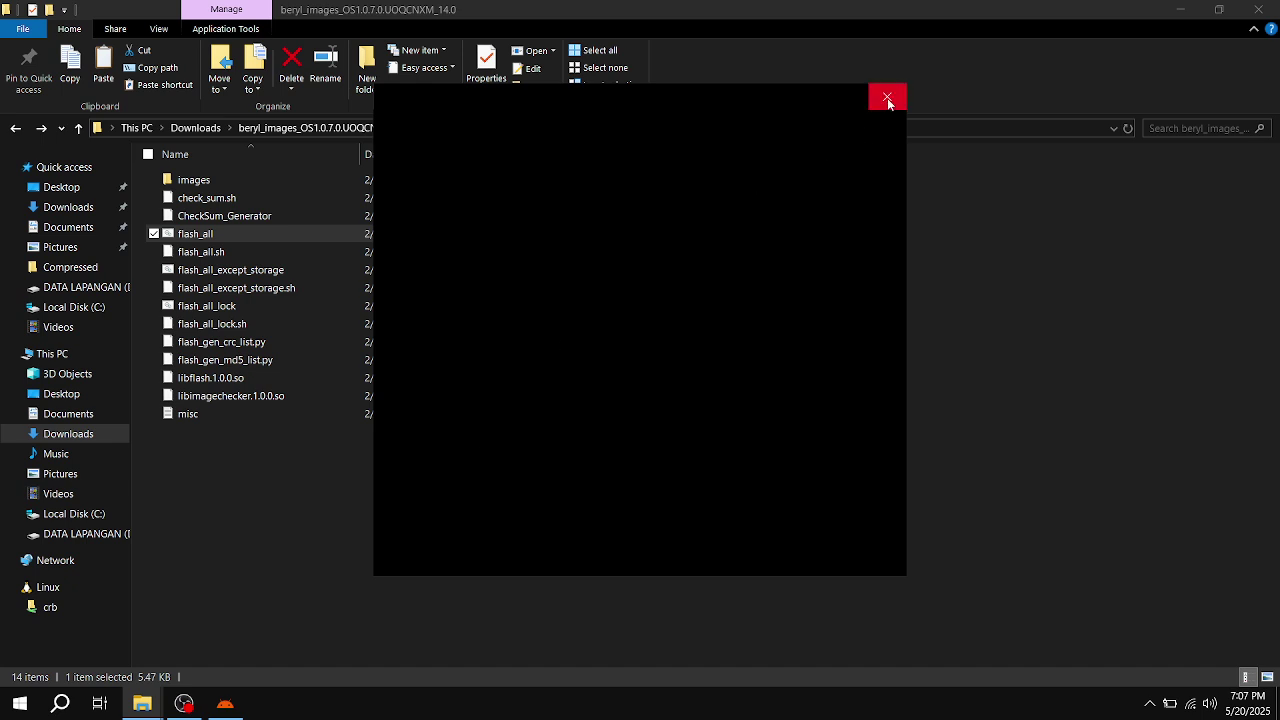
Step: Dismiss the blank window and try again to open the flash_all Windows batch file for editing
left_click(888, 100)
left_click(267, 256)
right_click(267, 256)
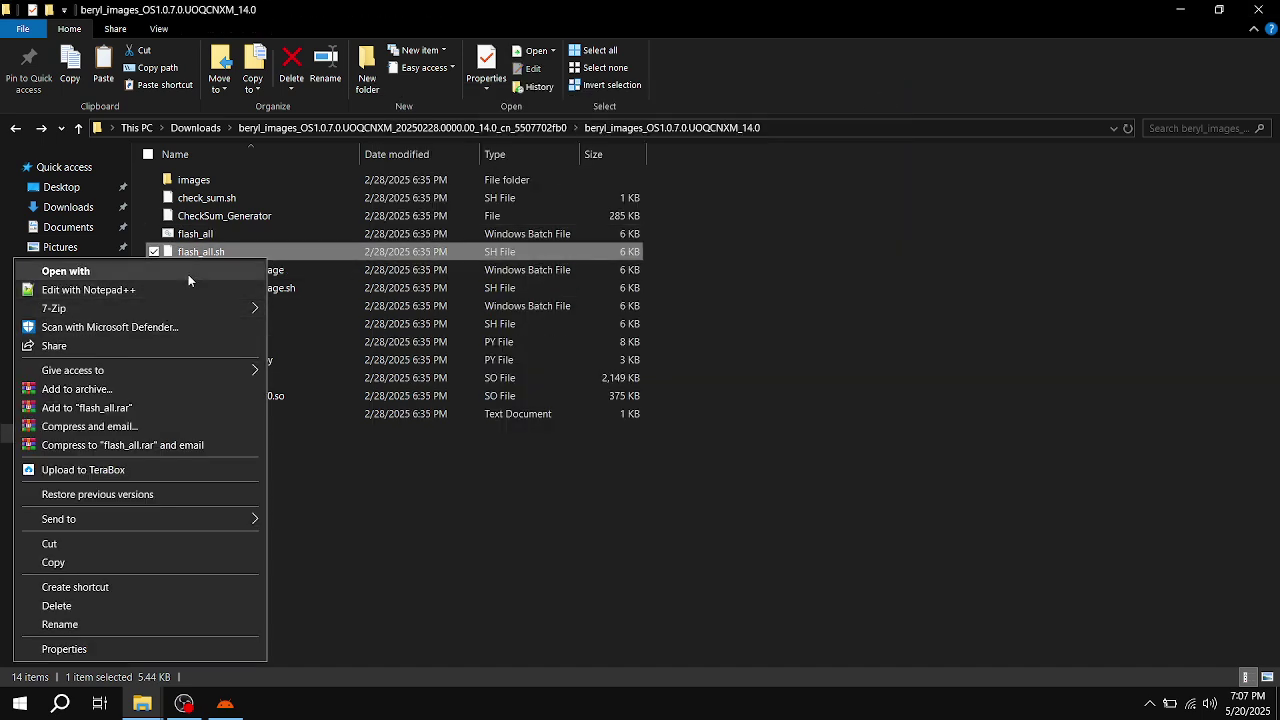
left_click(276, 234)
right_click(276, 234)
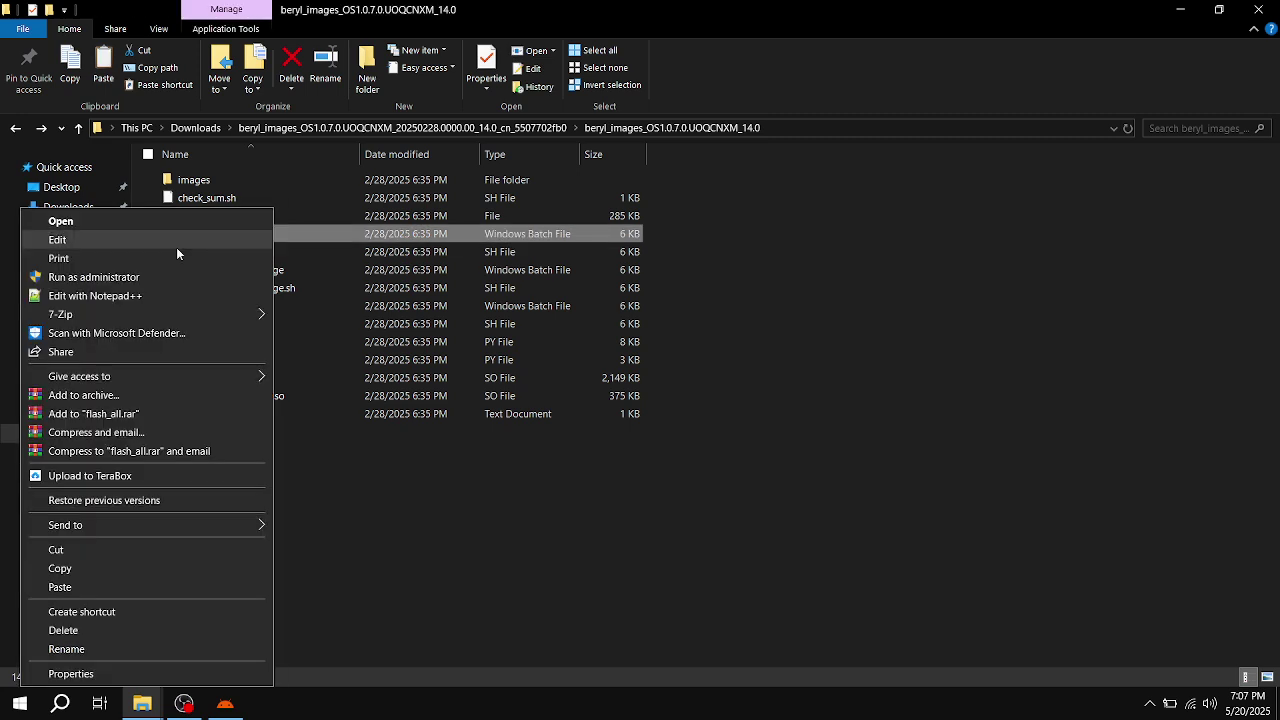
left_click(159, 241)
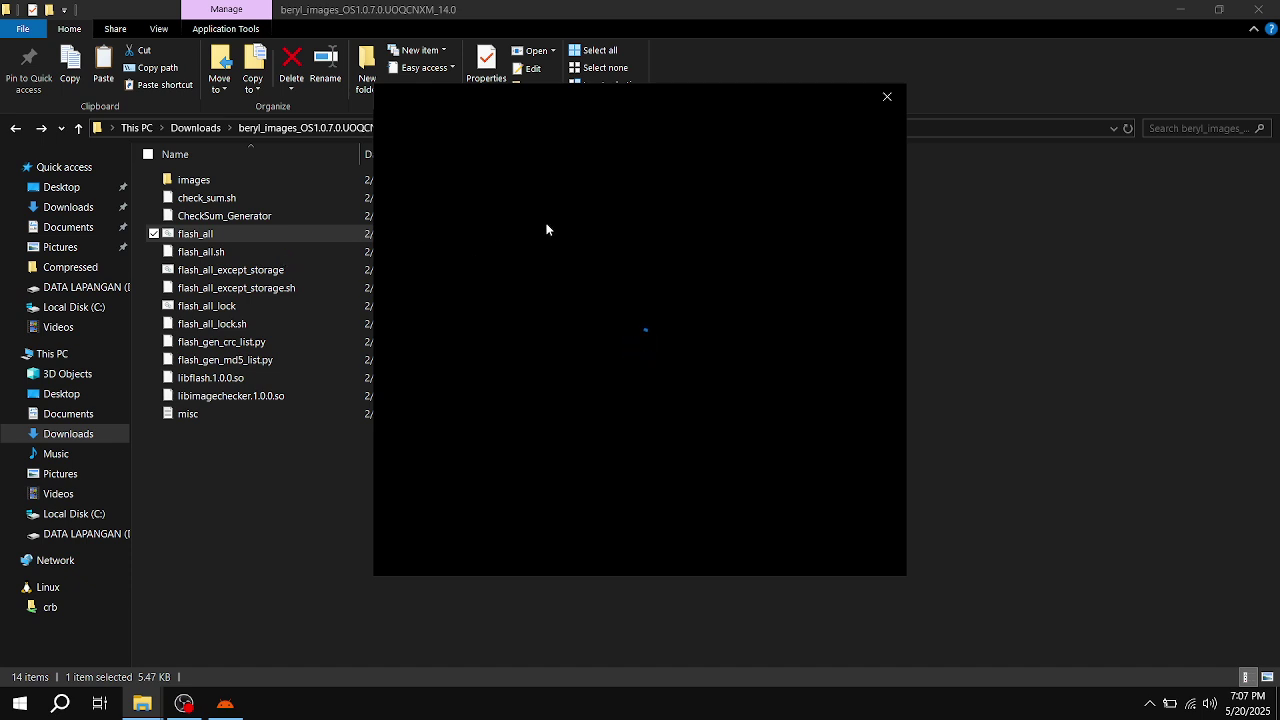
left_click(886, 97)
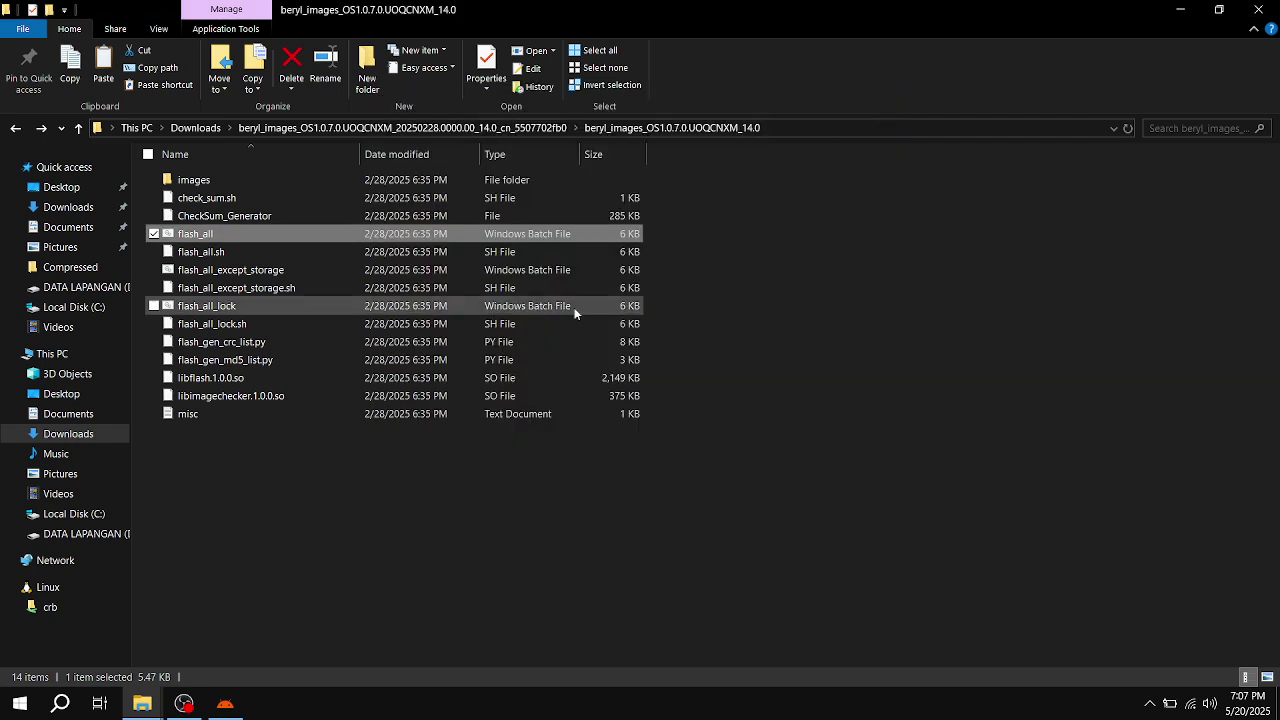
Step: Open the flash_all.sh script in Notepad++ to view its fastboot commands, and close the editor
left_click(441, 251)
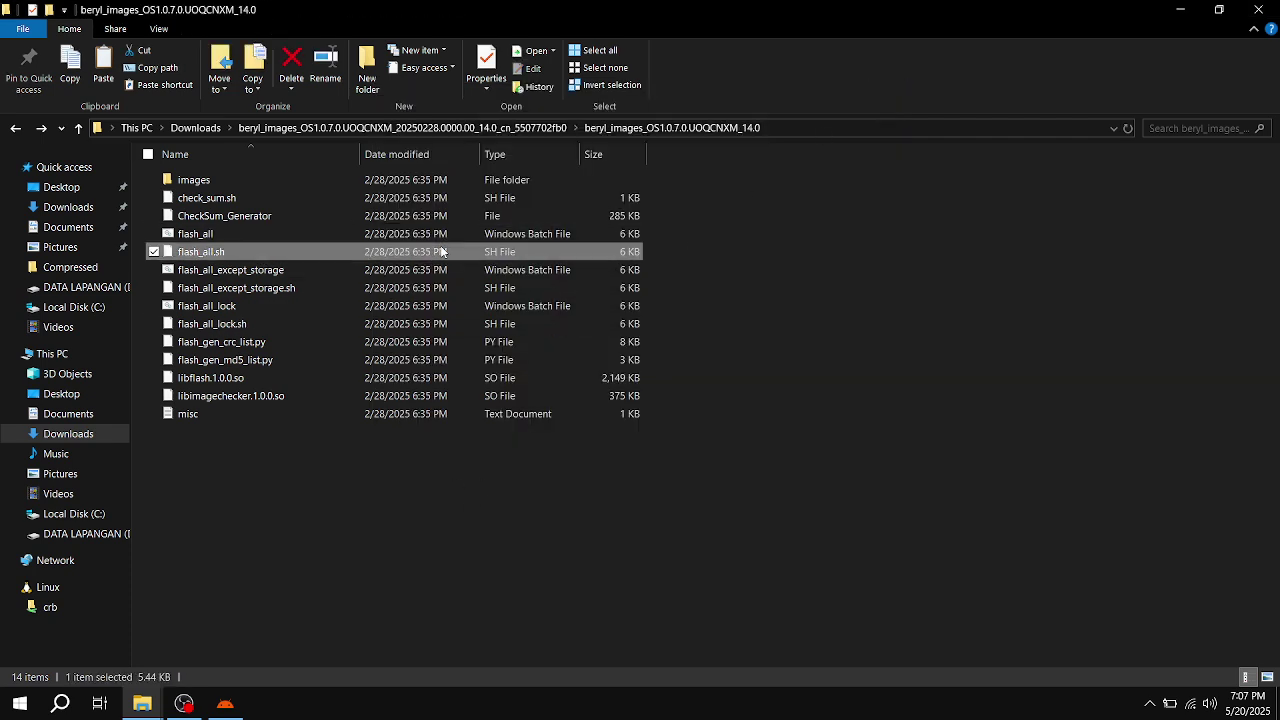
right_click(441, 251)
left_click(305, 272)
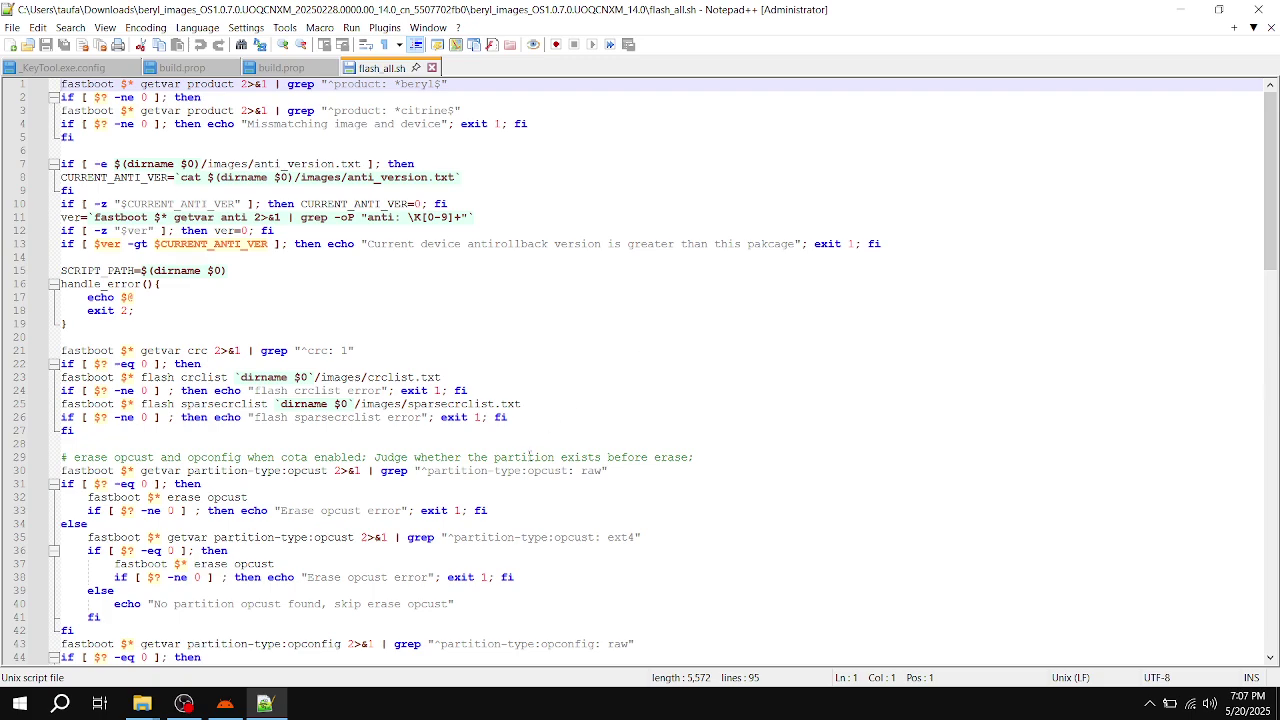
left_click(1258, 9)
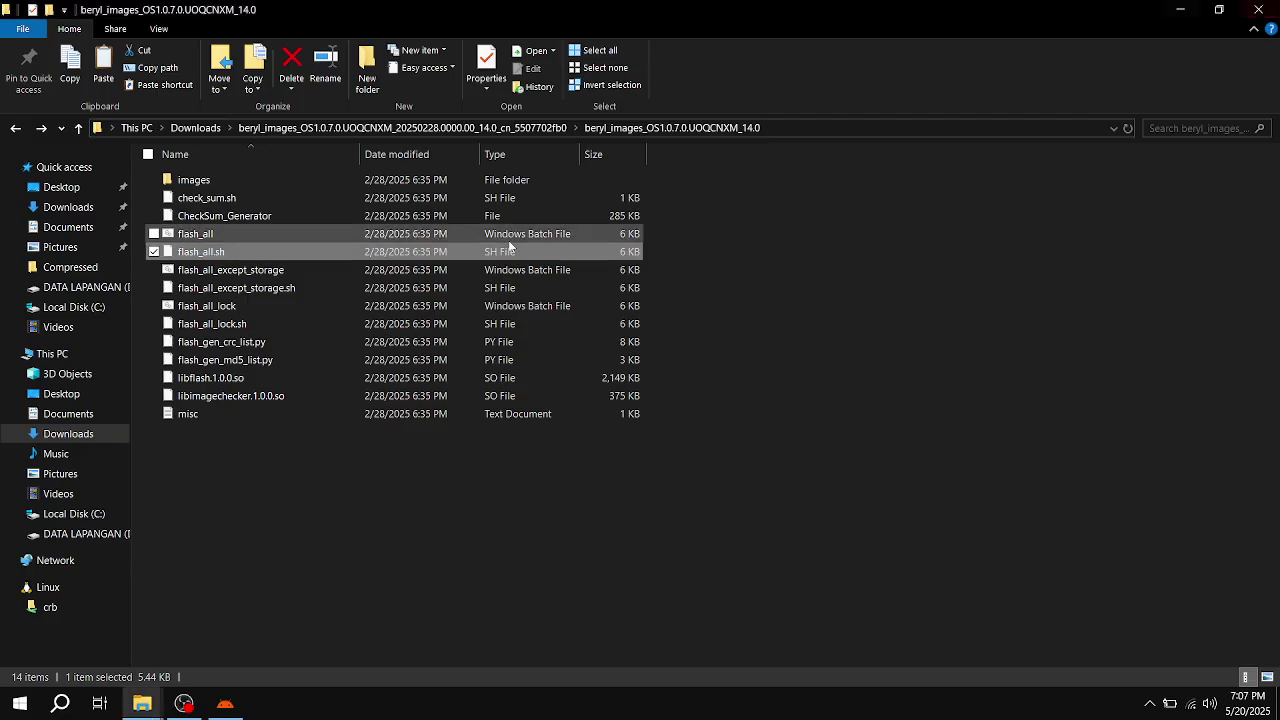
Step: Open the flash_all Windows batch file for editing from the beryl_images_OS1.0.7.0.UOQCNXM_14.0 folder
left_click(445, 234)
right_click(445, 234)
left_click(344, 244)
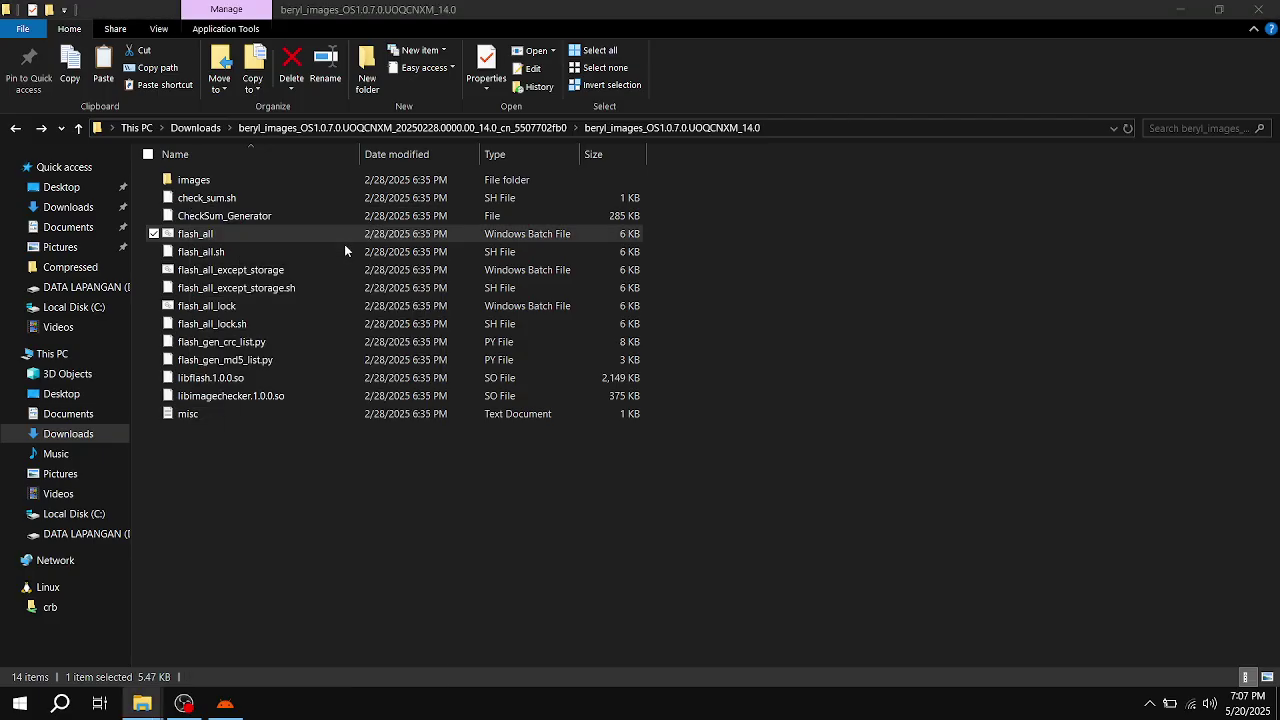